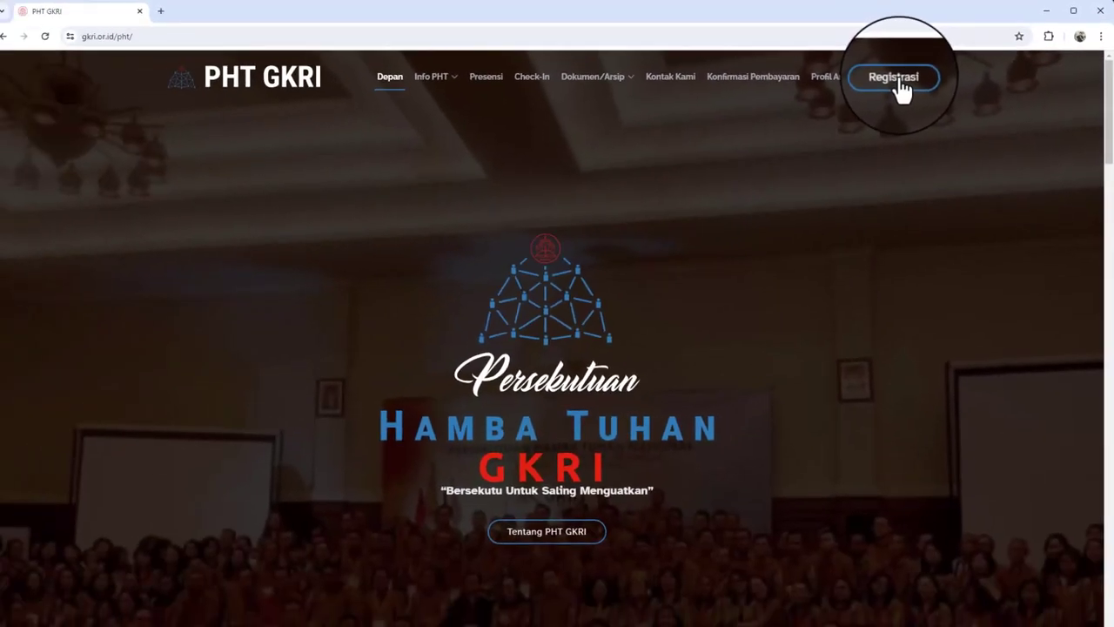
Open the LOGIN PESERTA page via Registrasi and focus the Alamat E-mail/No. Handphone field
{"action": "left_click", "coordinate": [689, 168]}
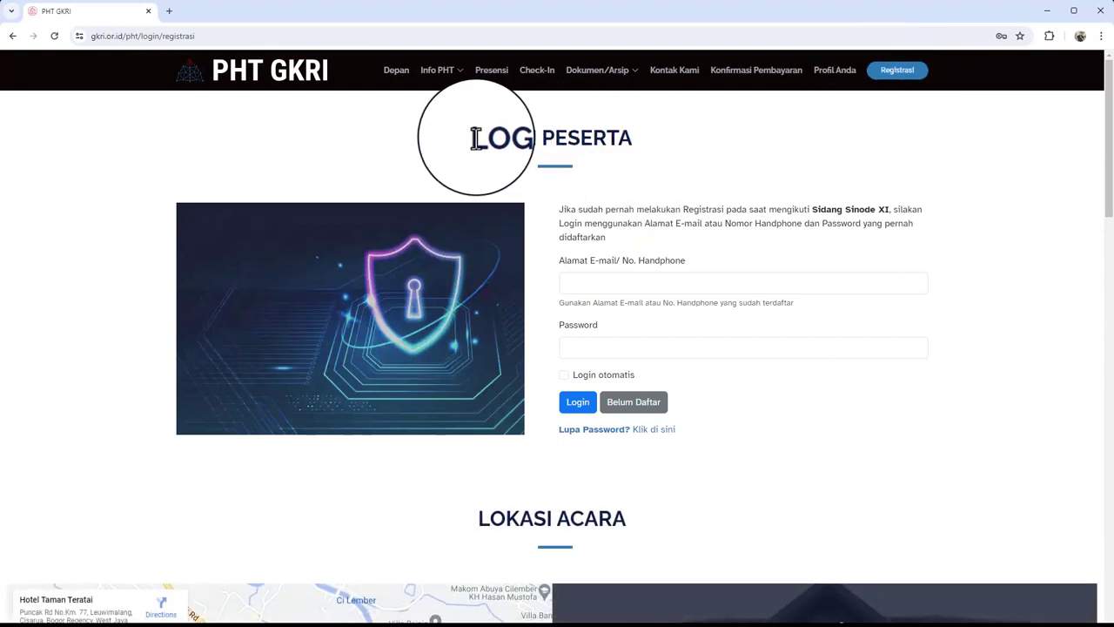
{"action": "left_click_drag", "start_coordinate": [473, 137], "coordinate": [659, 156]}
{"action": "left_click", "coordinate": [659, 156]}
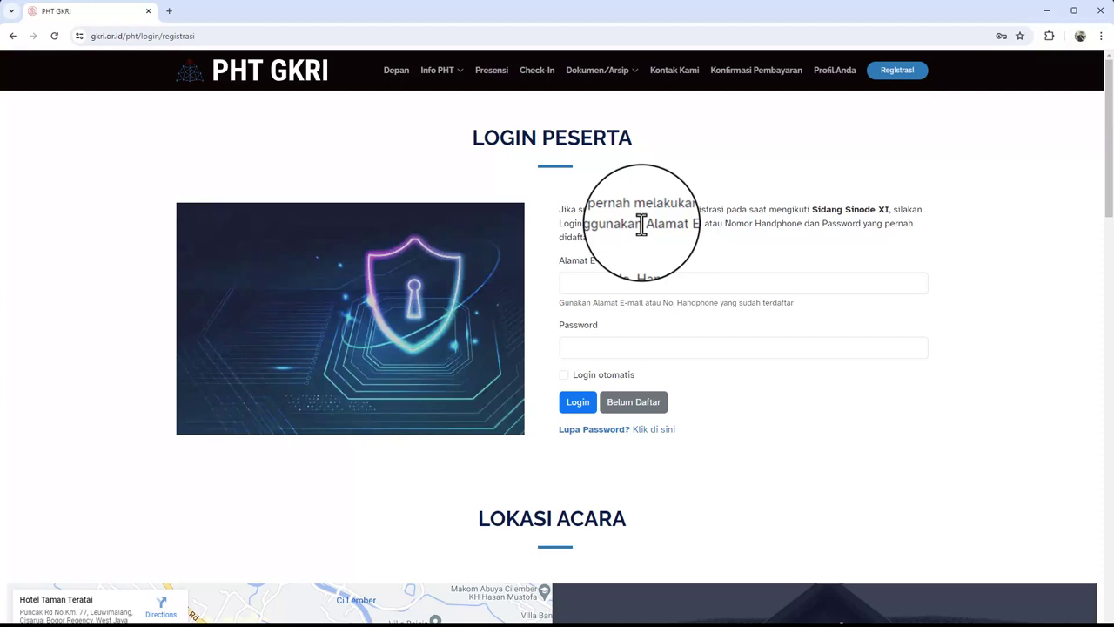
{"action": "left_click_drag", "start_coordinate": [560, 266], "coordinate": [684, 274]}
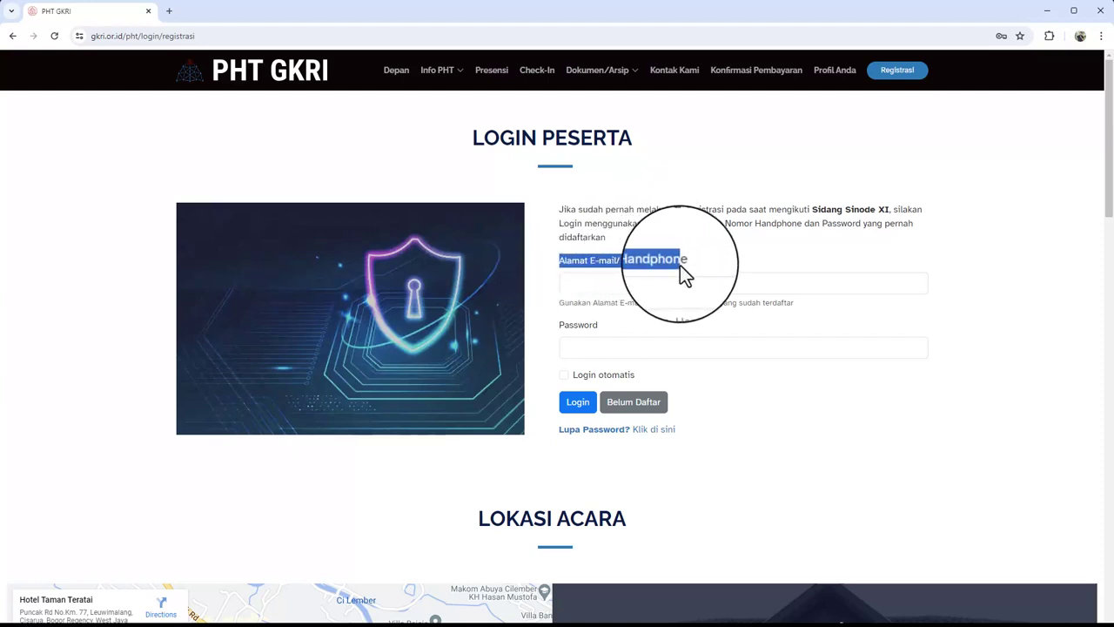
{"action": "left_click", "coordinate": [672, 259]}
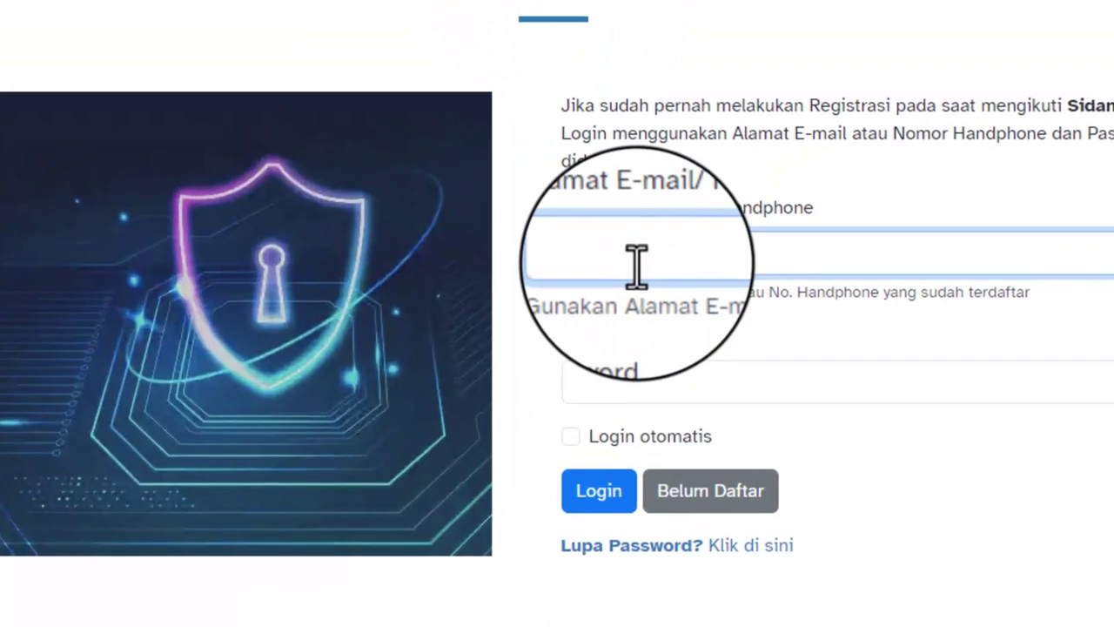
Enter the participant's e-mail address and account password, then log in
{"action": "left_click", "coordinate": [599, 285]}
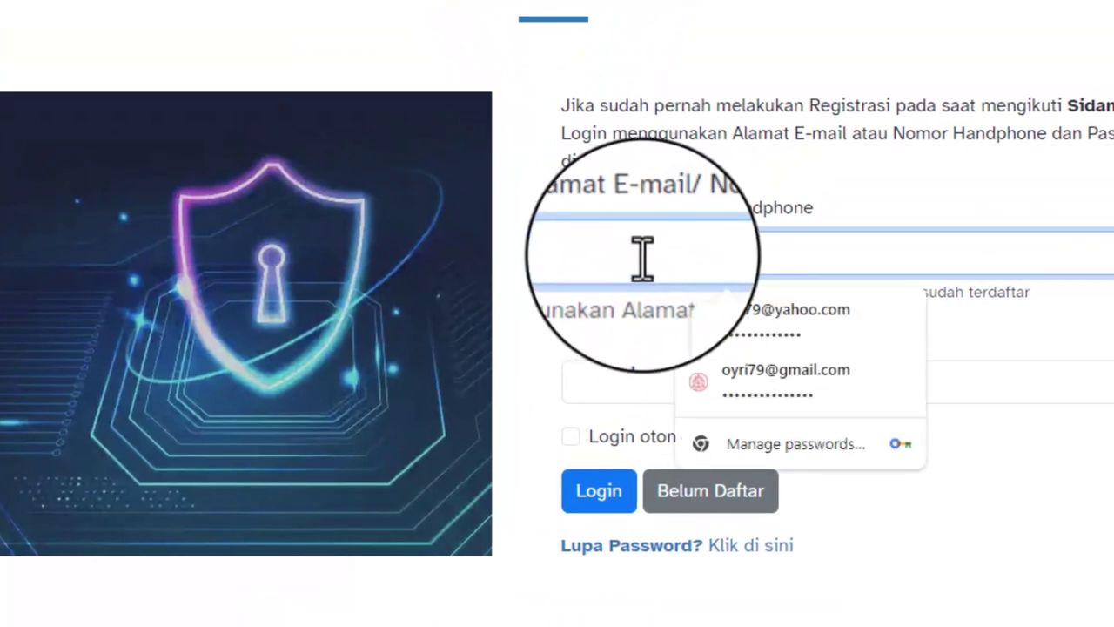
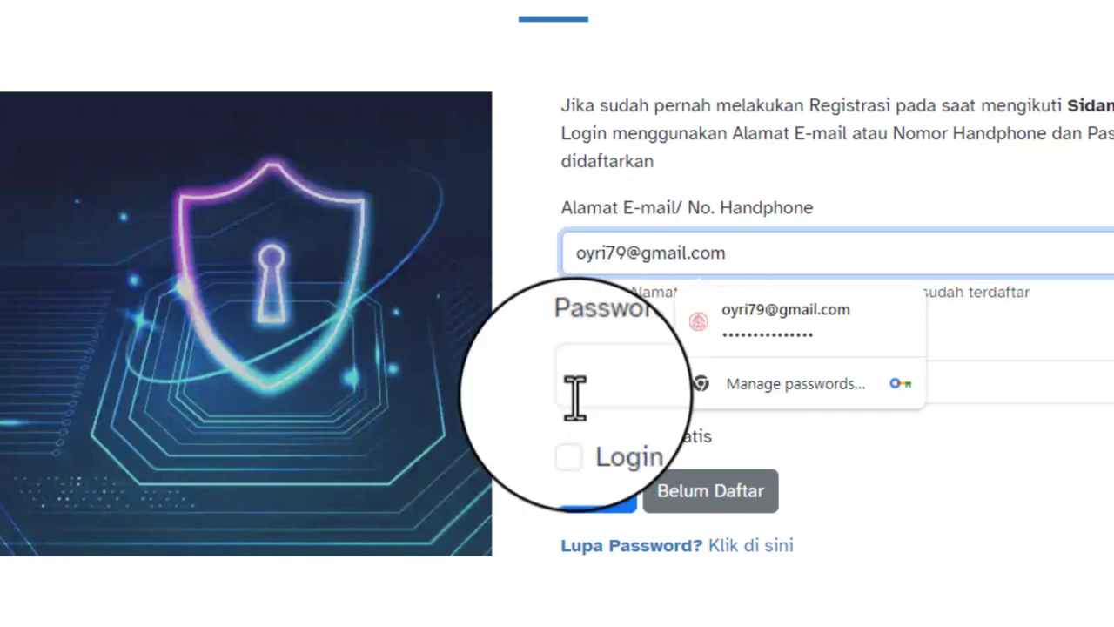
{"action": "left_click", "coordinate": [580, 380]}
{"action": "left_click", "coordinate": [515, 385]}
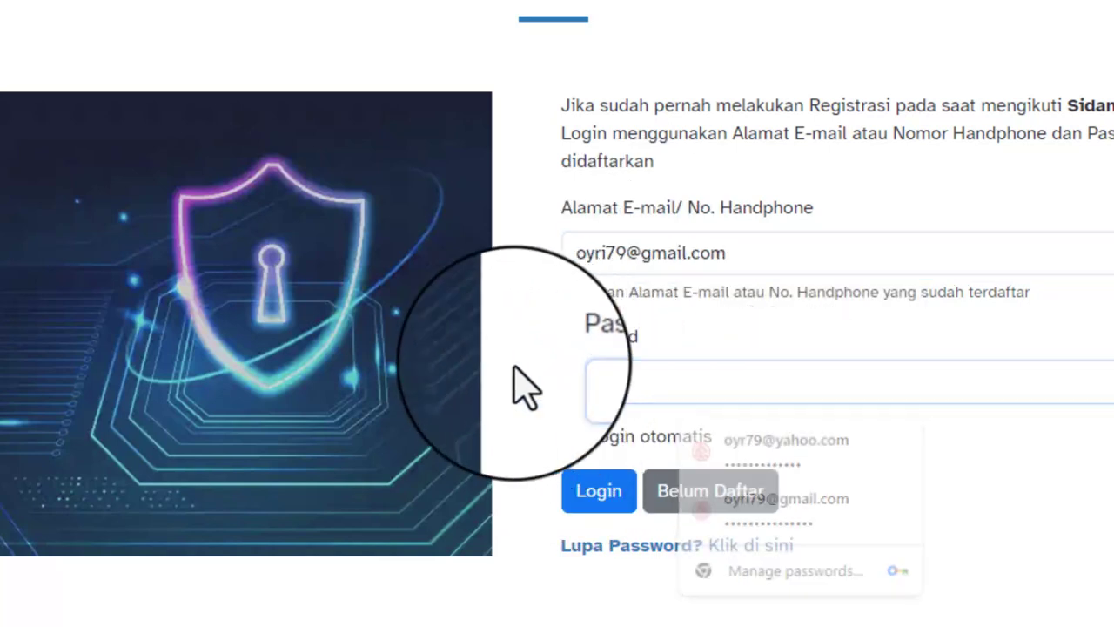
{"action": "left_click", "coordinate": [580, 381]}
{"action": "left_click", "coordinate": [549, 396]}
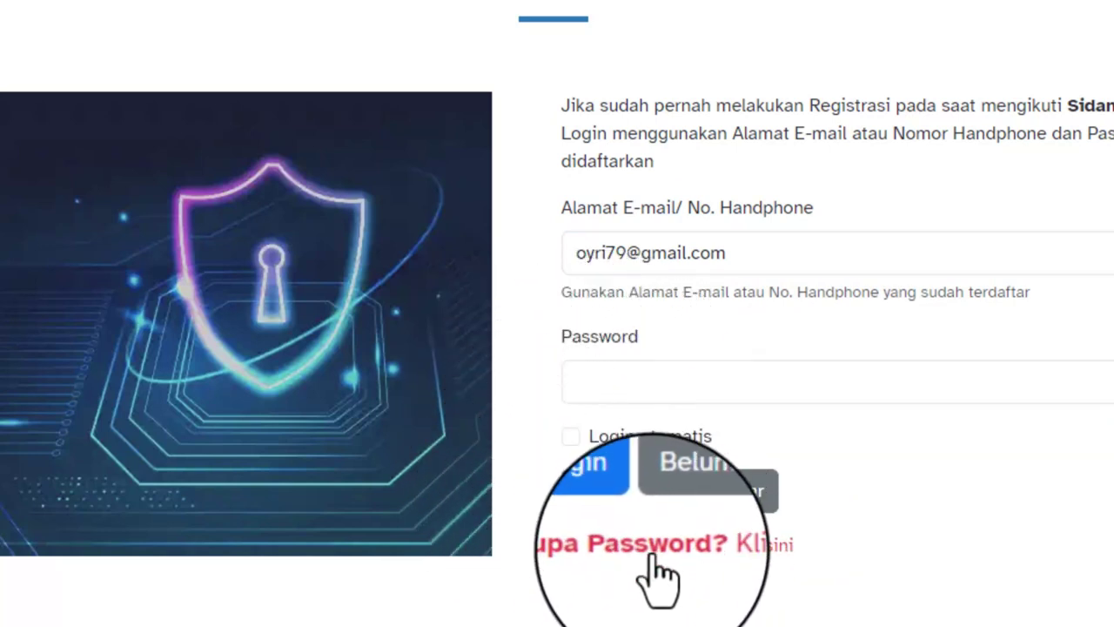
{"action": "left_click", "coordinate": [588, 386]}
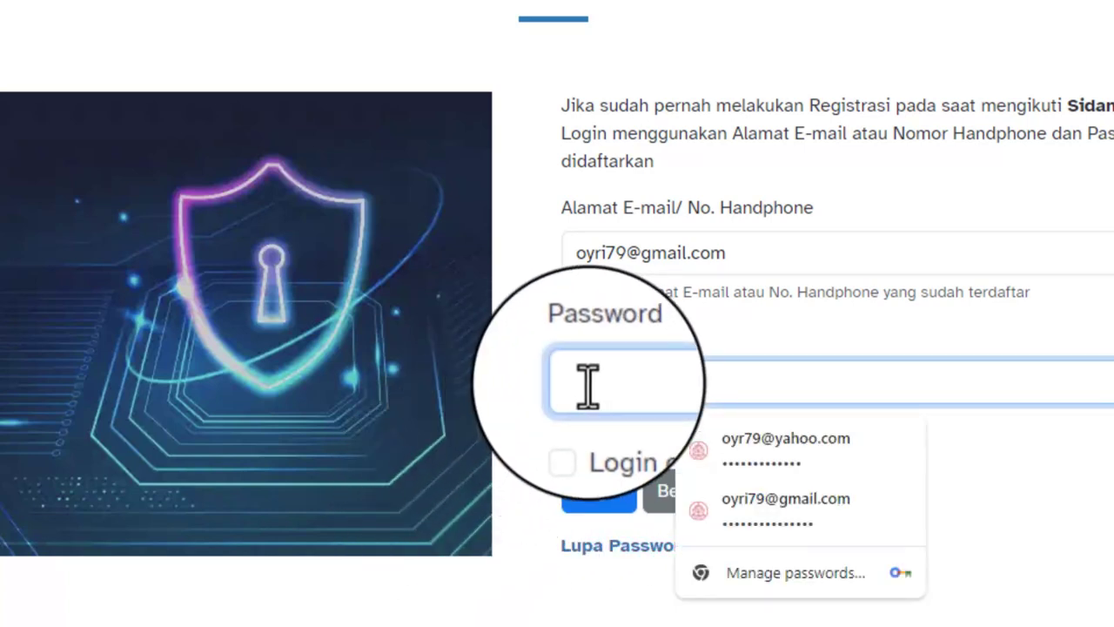
{"action": "type", "text": "••••••••••••"}
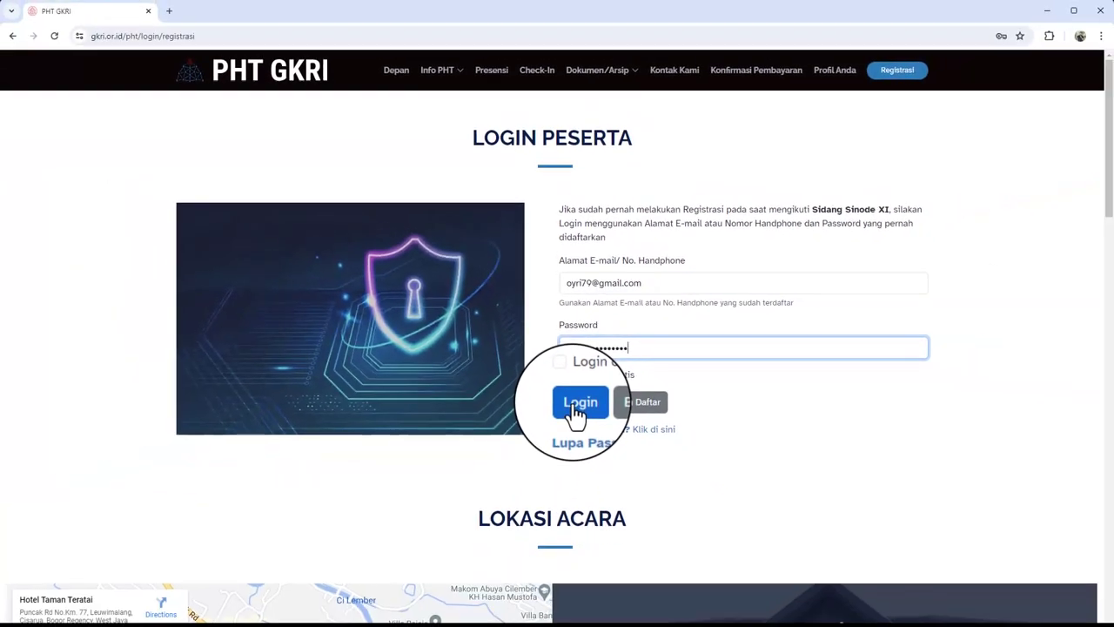
{"action": "left_click", "coordinate": [576, 404]}
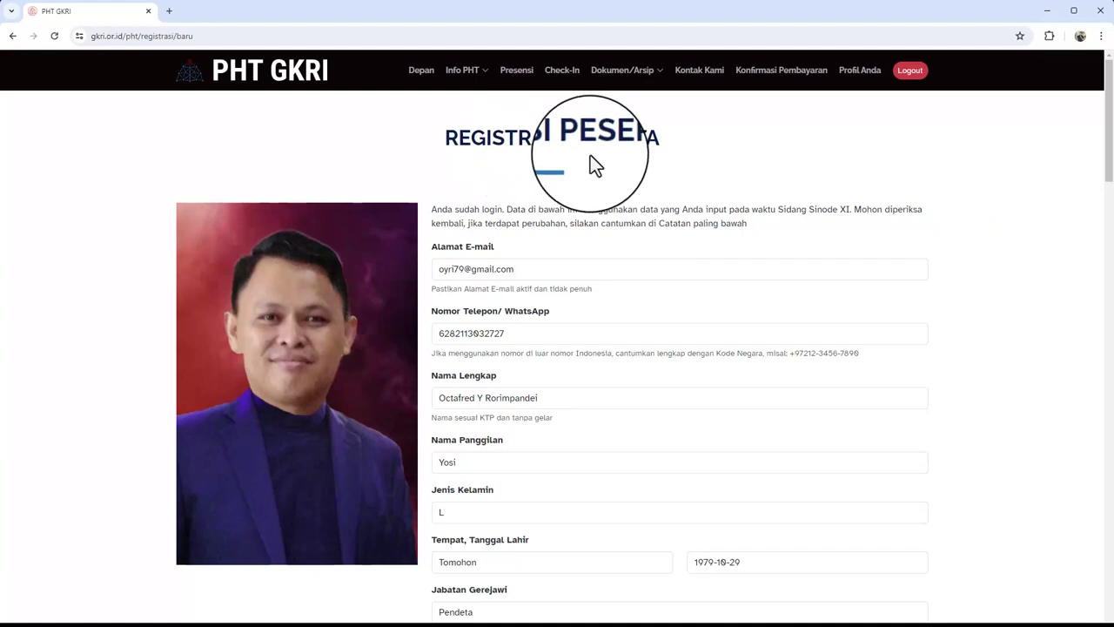
Check the prefilled e-mail, phone, Nama Lengkap, Nama Panggilan and Jenis Kelamin fields
{"action": "scroll", "coordinate": [581, 249], "scroll_direction": "down", "scroll_amount": 1}
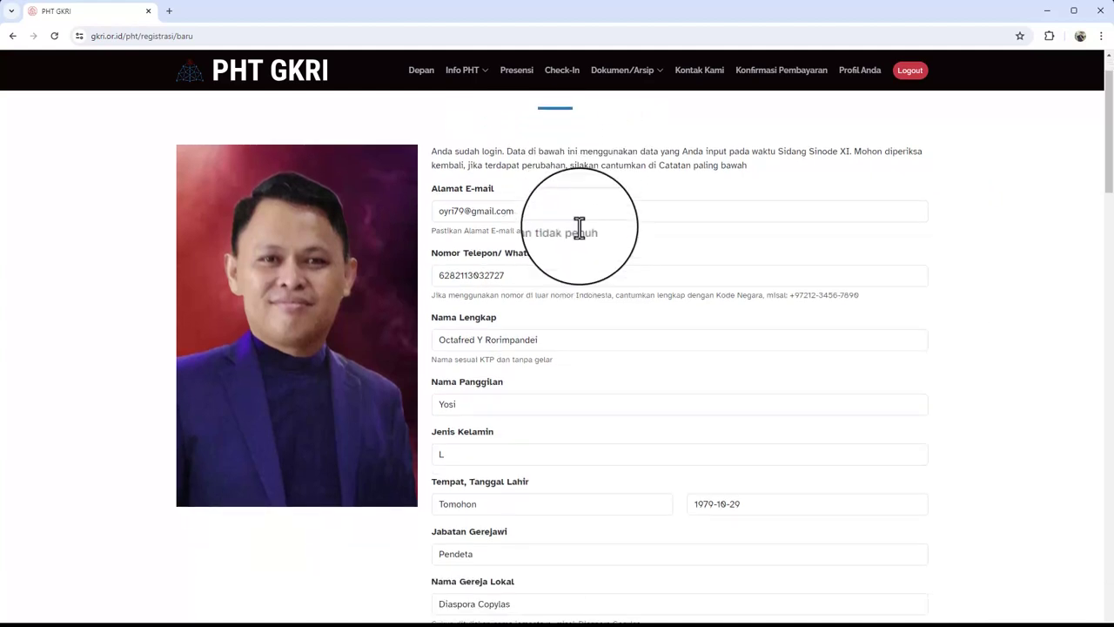
{"action": "scroll", "coordinate": [531, 205], "scroll_direction": "up", "scroll_amount": 1}
{"action": "scroll", "coordinate": [531, 204], "scroll_direction": "up", "scroll_amount": 1}
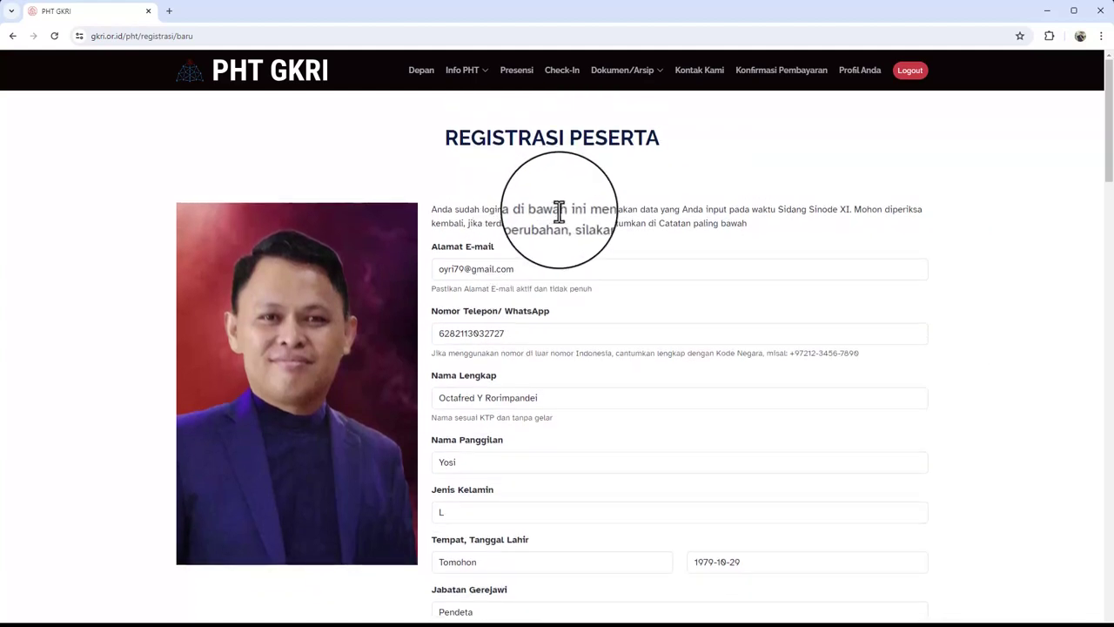
{"action": "left_click", "coordinate": [530, 275]}
{"action": "scroll", "coordinate": [533, 279], "scroll_direction": "down", "scroll_amount": 1}
{"action": "left_click", "coordinate": [545, 276]}
{"action": "scroll", "coordinate": [545, 276], "scroll_direction": "down", "scroll_amount": 2}
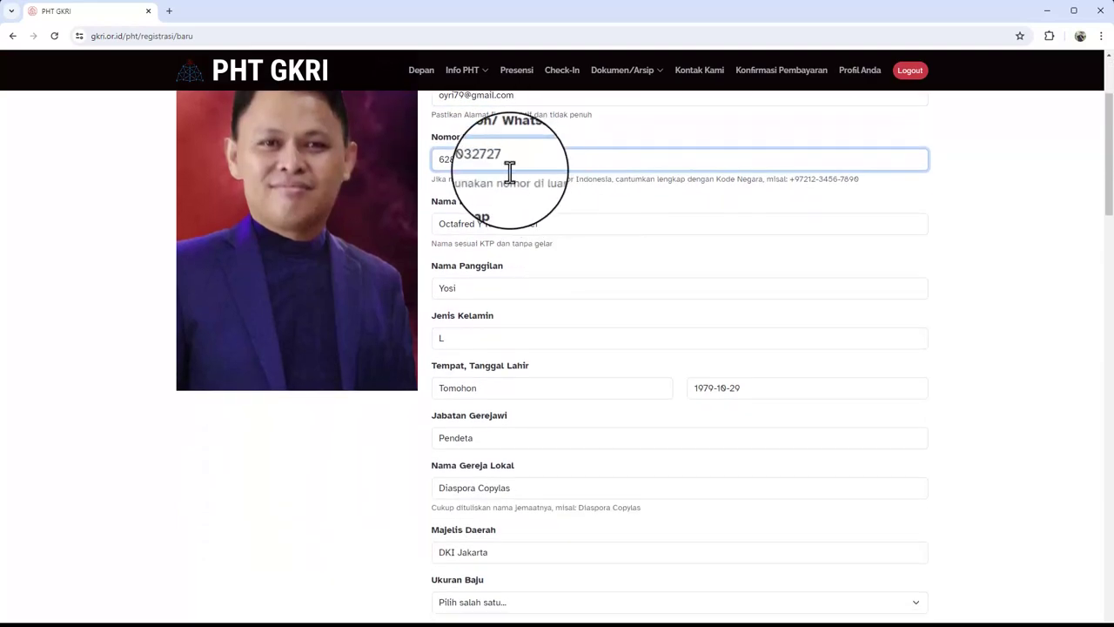
{"action": "left_click", "coordinate": [513, 224]}
{"action": "left_click", "coordinate": [528, 288]}
{"action": "scroll", "coordinate": [529, 288], "scroll_direction": "down", "scroll_amount": 2}
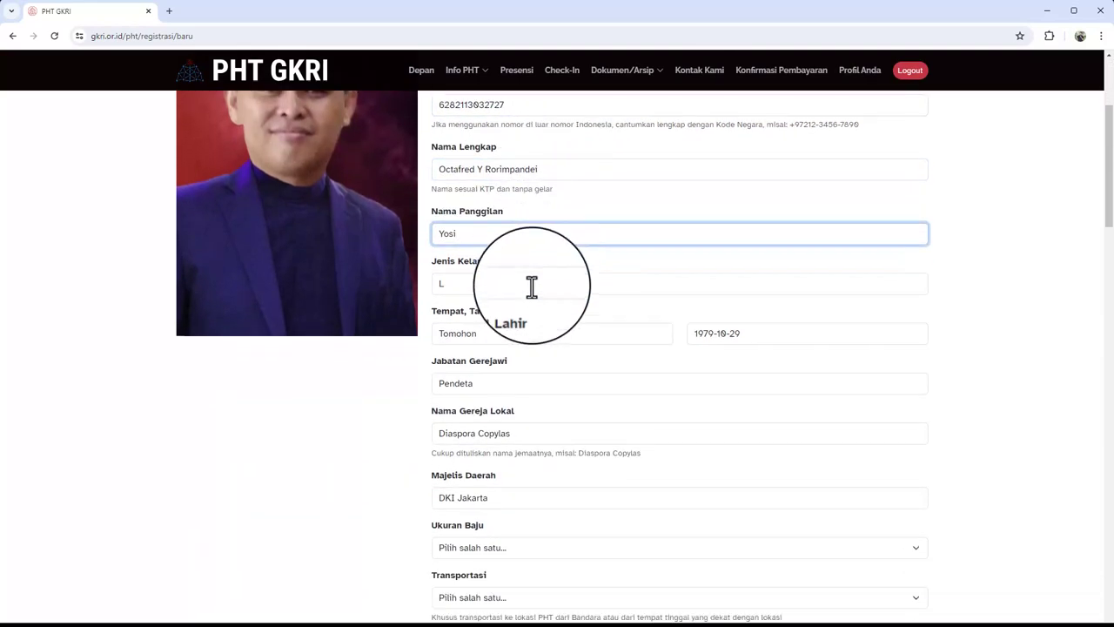
{"action": "left_click", "coordinate": [493, 219]}
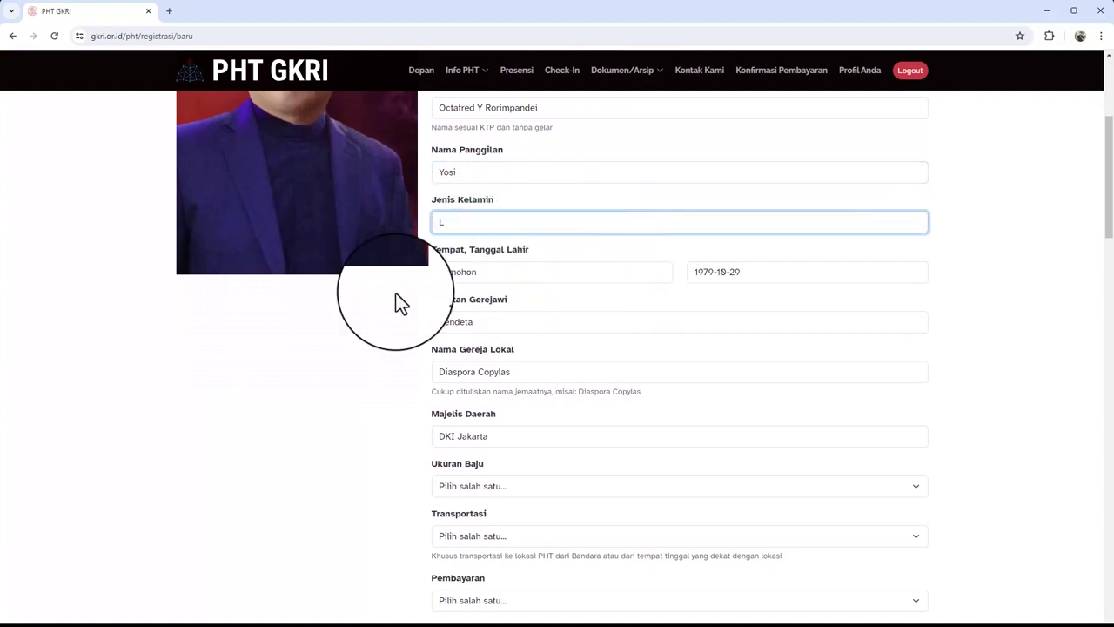
Scroll past the Majelis Daerah details down to the Ukuran Baju field
{"action": "scroll", "coordinate": [396, 304], "scroll_direction": "down", "scroll_amount": 3}
{"action": "scroll", "coordinate": [453, 186], "scroll_direction": "up", "scroll_amount": 4}
{"action": "scroll", "coordinate": [512, 213], "scroll_direction": "up", "scroll_amount": 2}
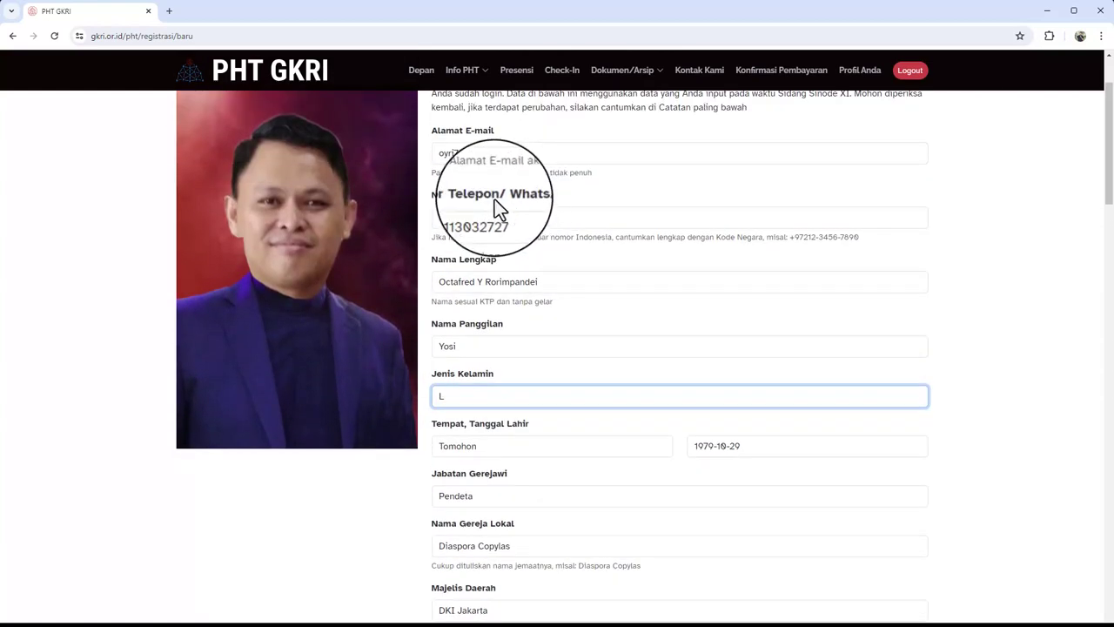
{"action": "scroll", "coordinate": [636, 252], "scroll_direction": "up", "scroll_amount": 2}
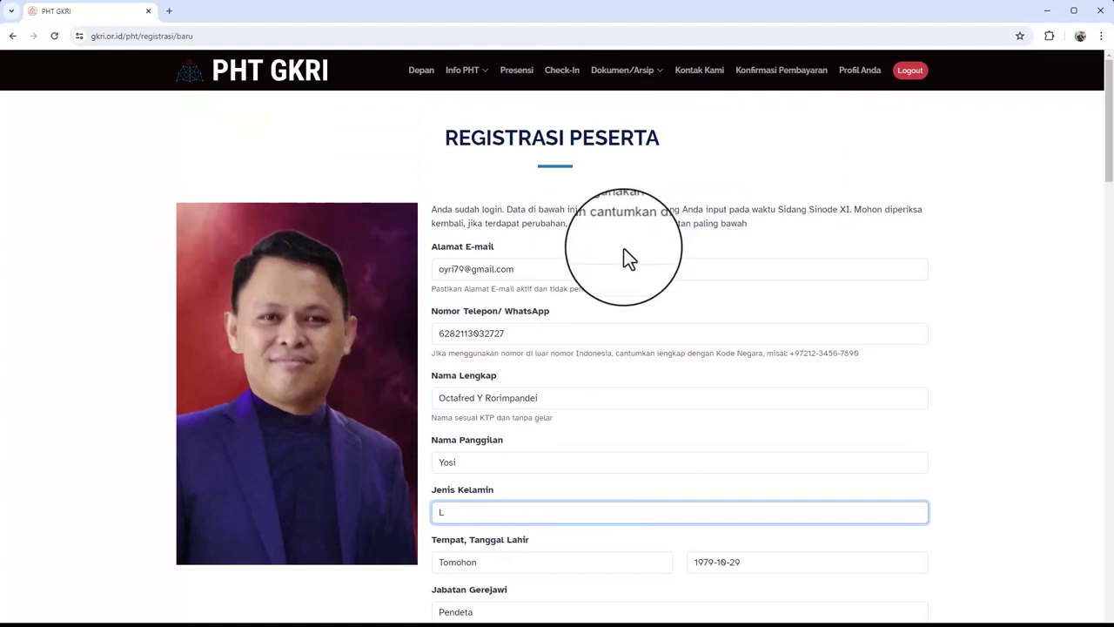
{"action": "scroll", "coordinate": [590, 305], "scroll_direction": "down", "scroll_amount": 5}
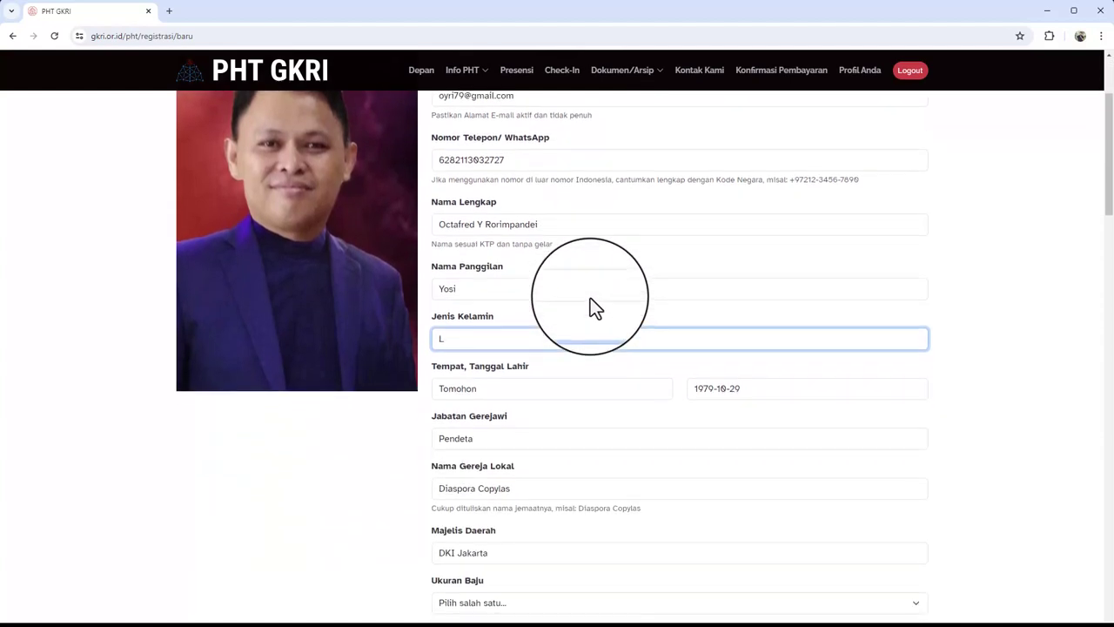
{"action": "scroll", "coordinate": [639, 283], "scroll_direction": "down", "scroll_amount": 3}
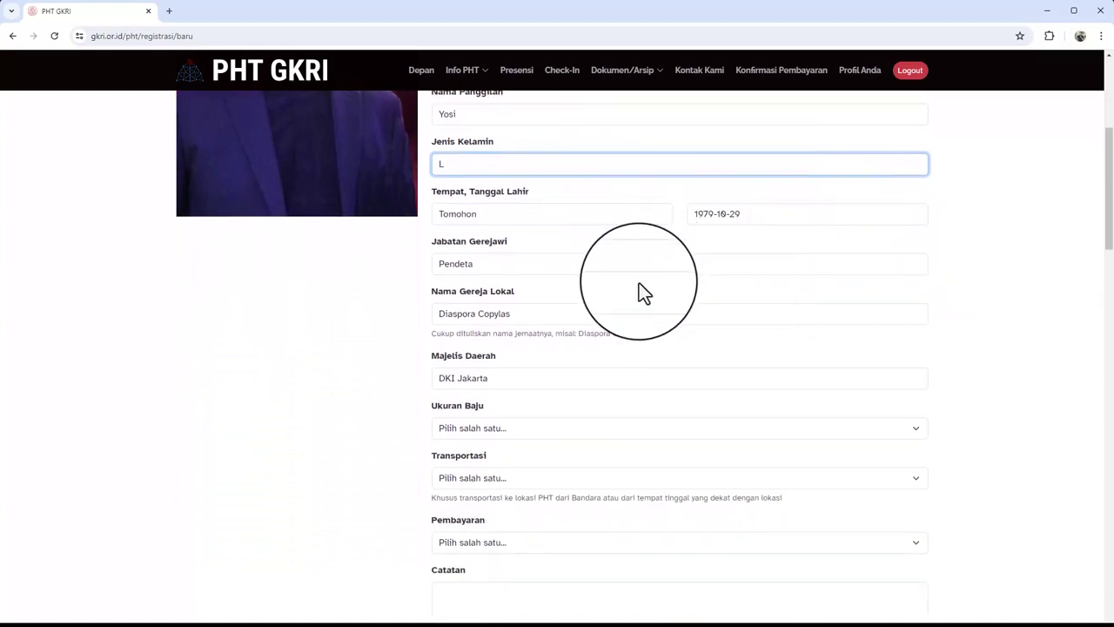
{"action": "left_click_drag", "start_coordinate": [432, 290], "coordinate": [488, 292]}
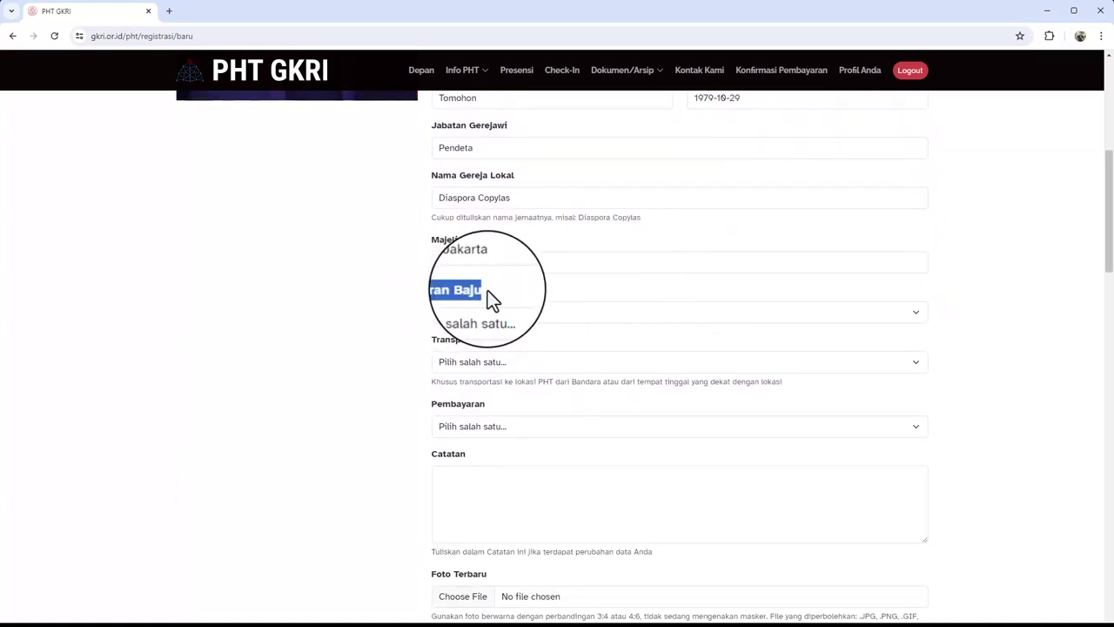
{"action": "left_click", "coordinate": [516, 291]}
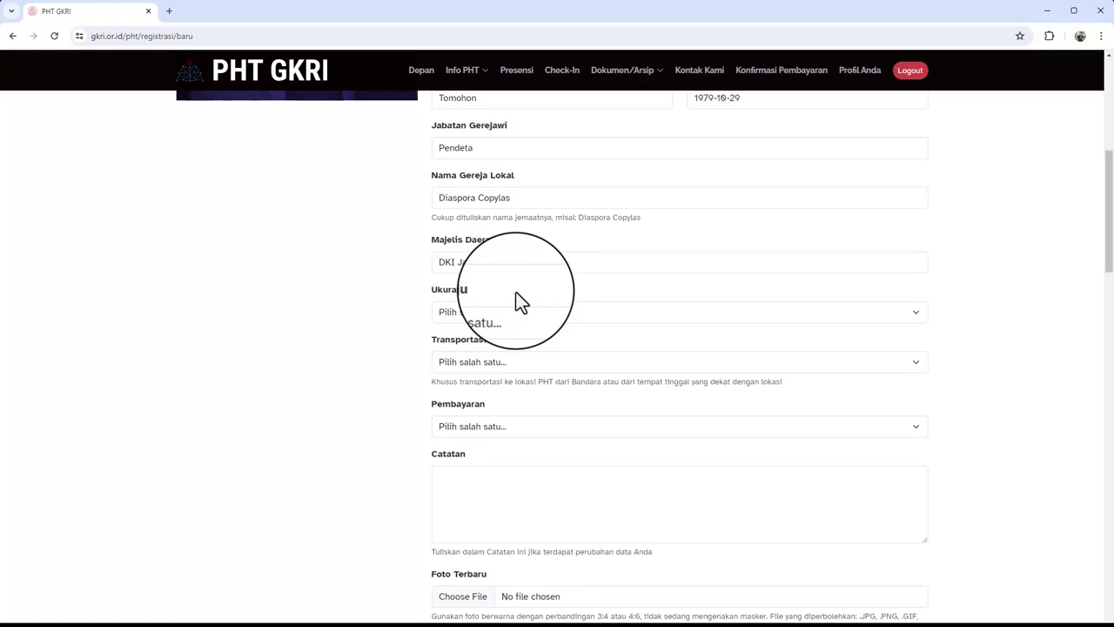
Choose XL in the Ukuran Baju shirt-size dropdown
{"action": "left_click", "coordinate": [513, 311]}
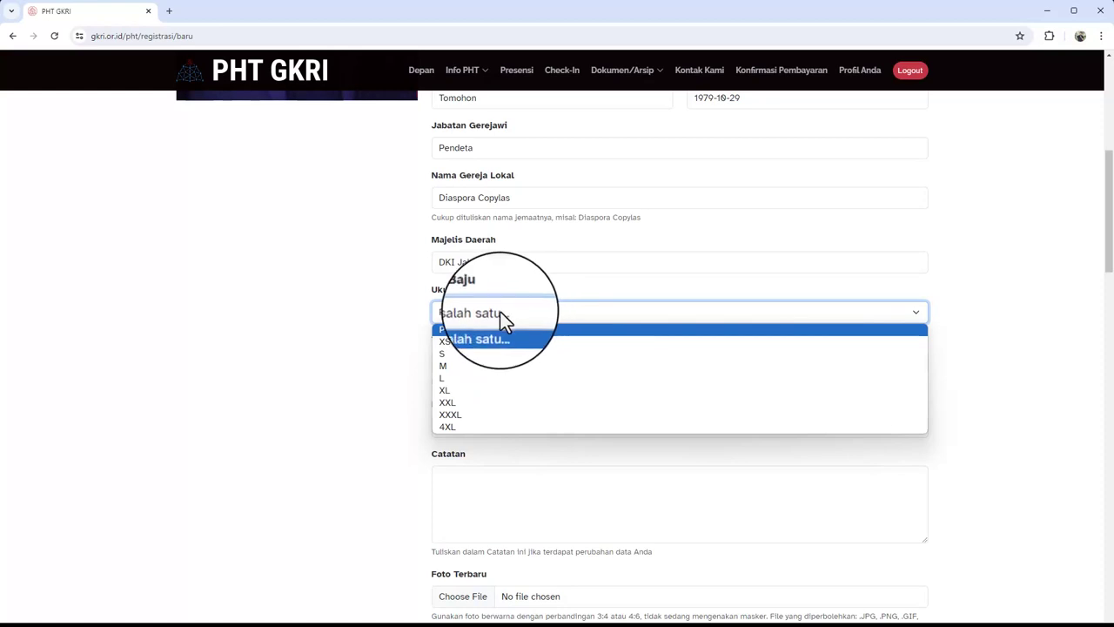
{"action": "left_click", "coordinate": [470, 396]}
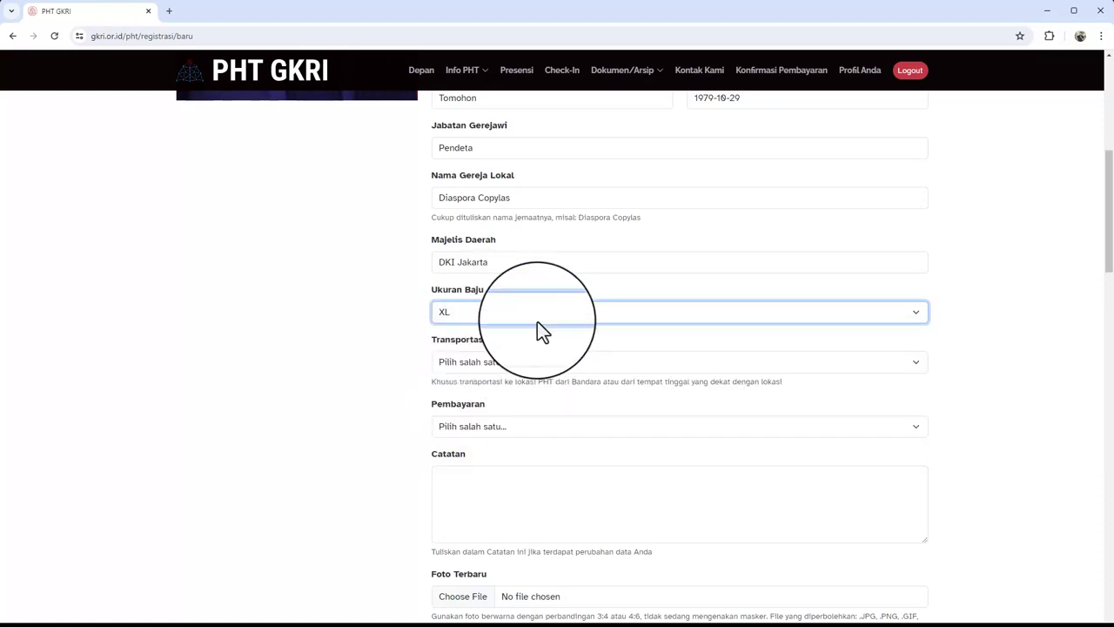
{"action": "scroll", "coordinate": [432, 353], "scroll_direction": "down", "scroll_amount": 1}
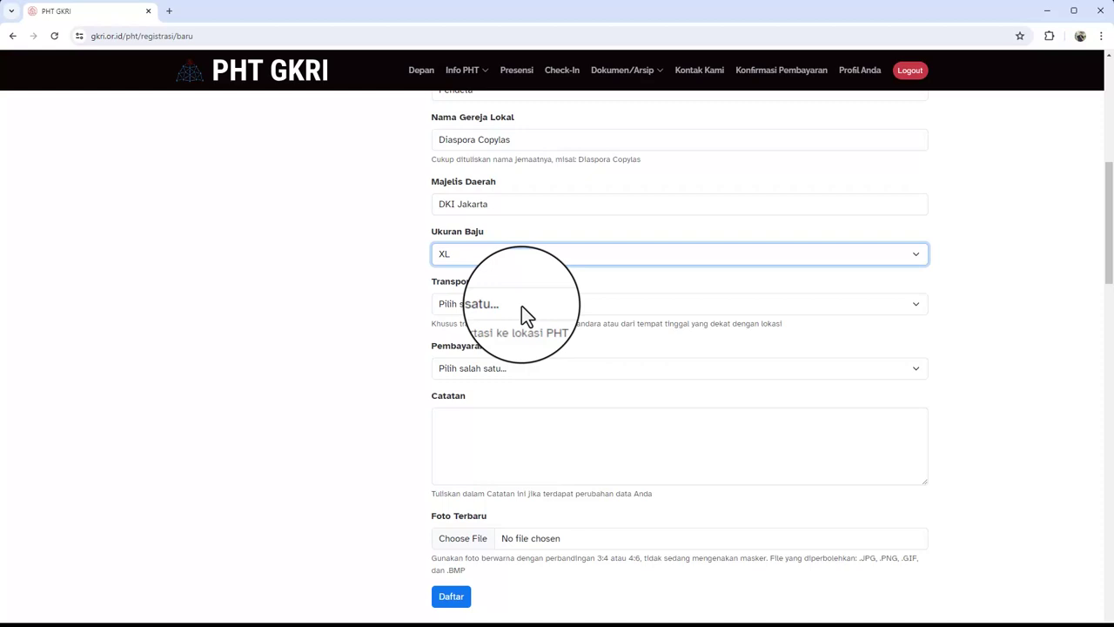
Choose 'Bawa Kendaraan Sendiri' as the Transportasi option
{"action": "left_click", "coordinate": [522, 306]}
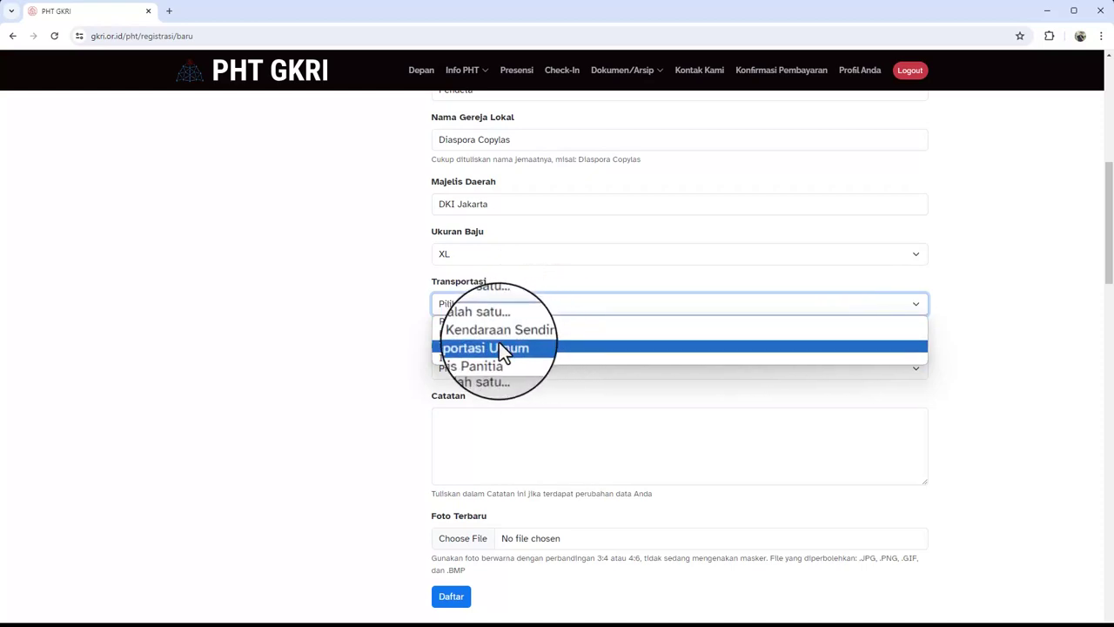
{"action": "left_click", "coordinate": [520, 337]}
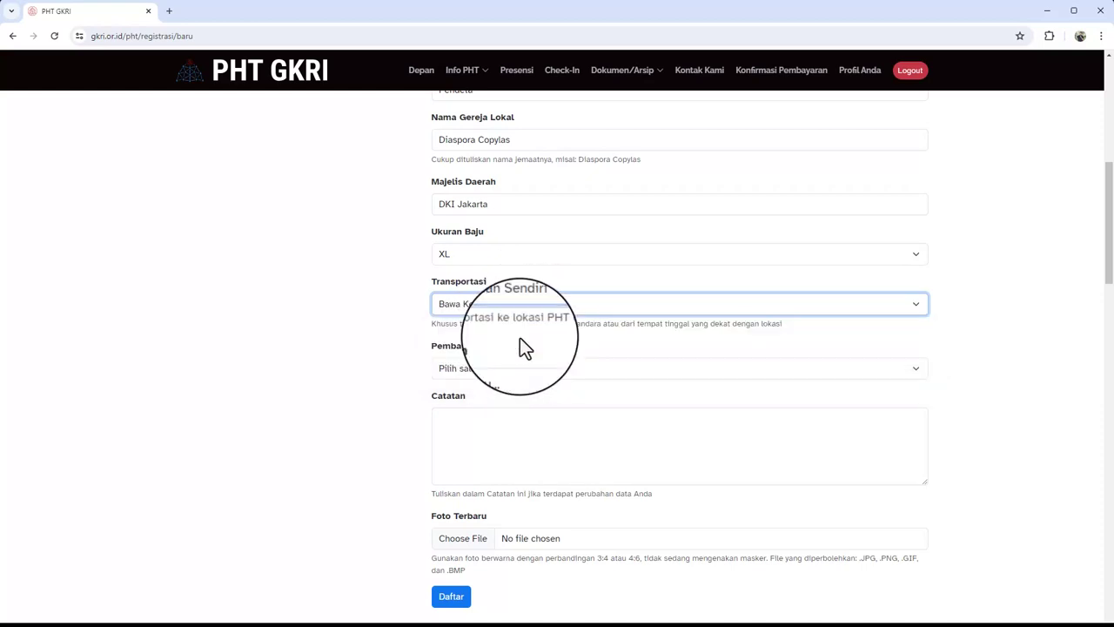
{"action": "scroll", "coordinate": [409, 342], "scroll_direction": "down", "scroll_amount": 1}
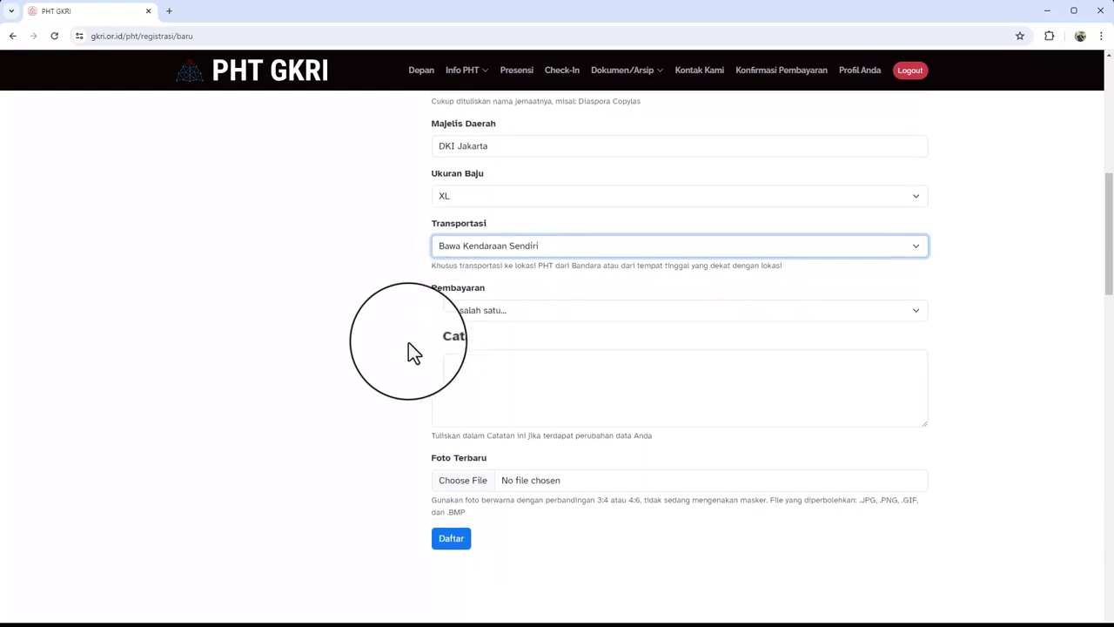
{"action": "left_click", "coordinate": [526, 314]}
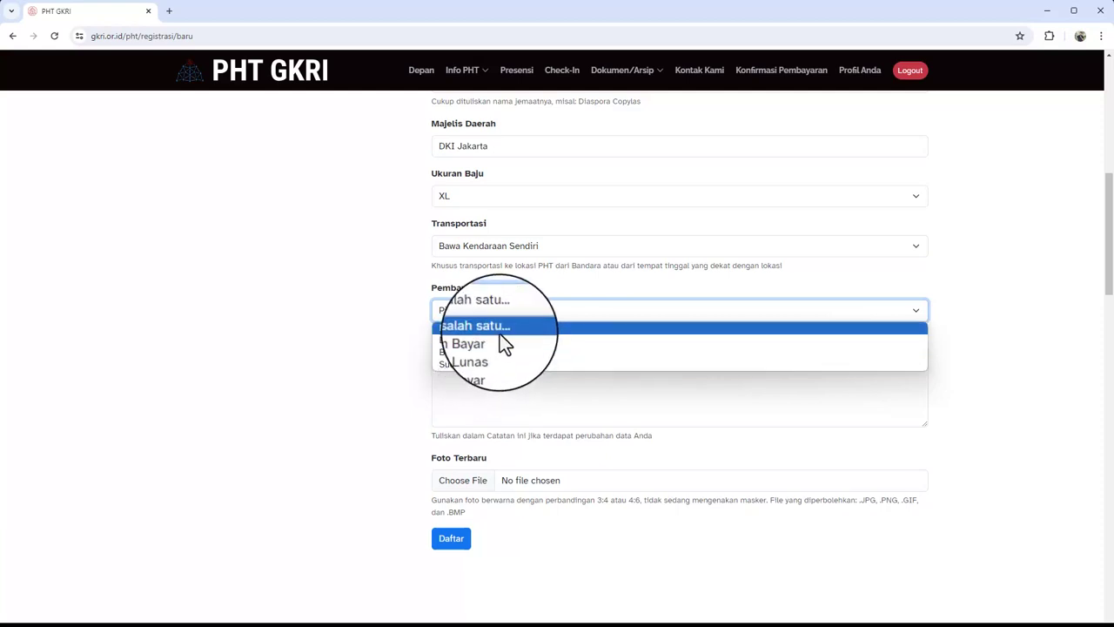
Choose 'Belum Bayar' for Pembayaran and move down to the Foto Terbaru section
{"action": "left_click", "coordinate": [494, 341]}
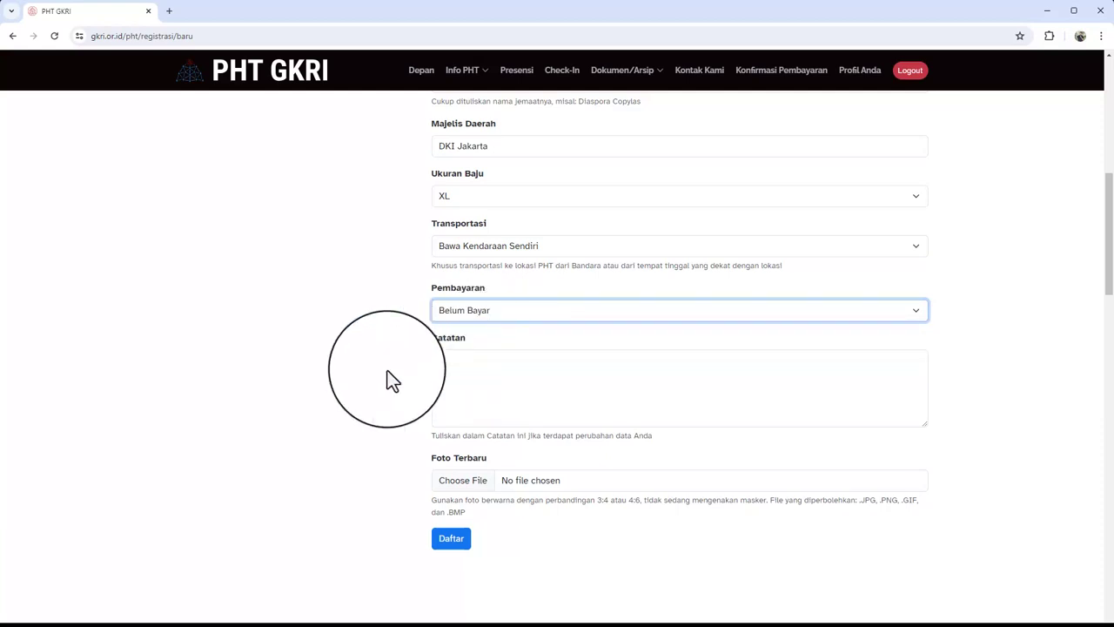
{"action": "key", "text": "Tab"}
{"action": "scroll", "coordinate": [464, 459], "scroll_direction": "down", "scroll_amount": 1}
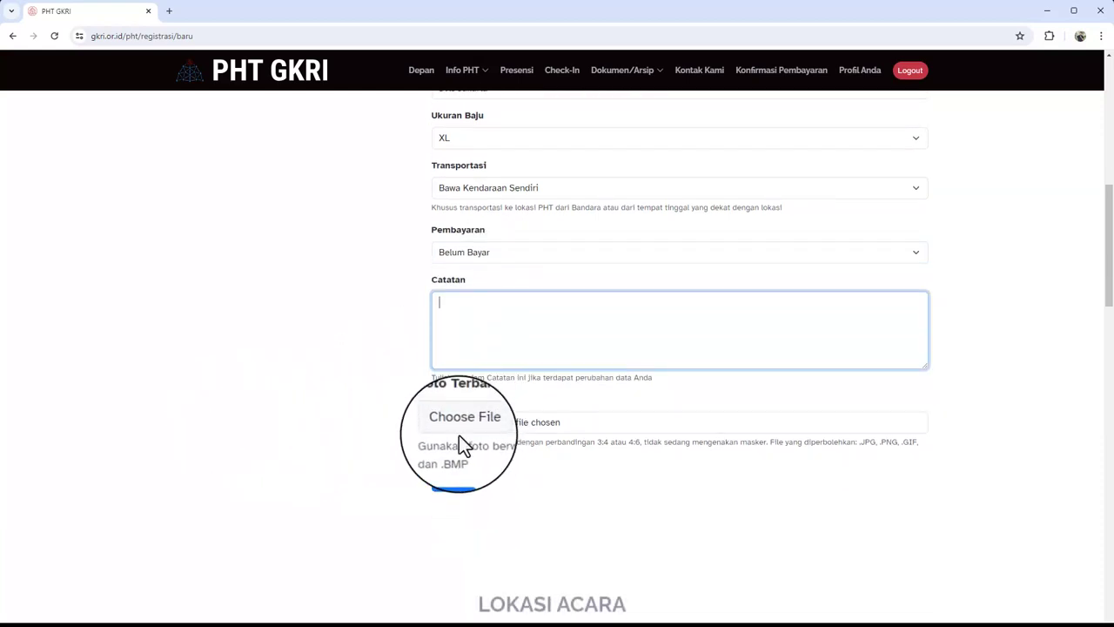
{"action": "scroll", "coordinate": [462, 446], "scroll_direction": "up", "scroll_amount": 10}
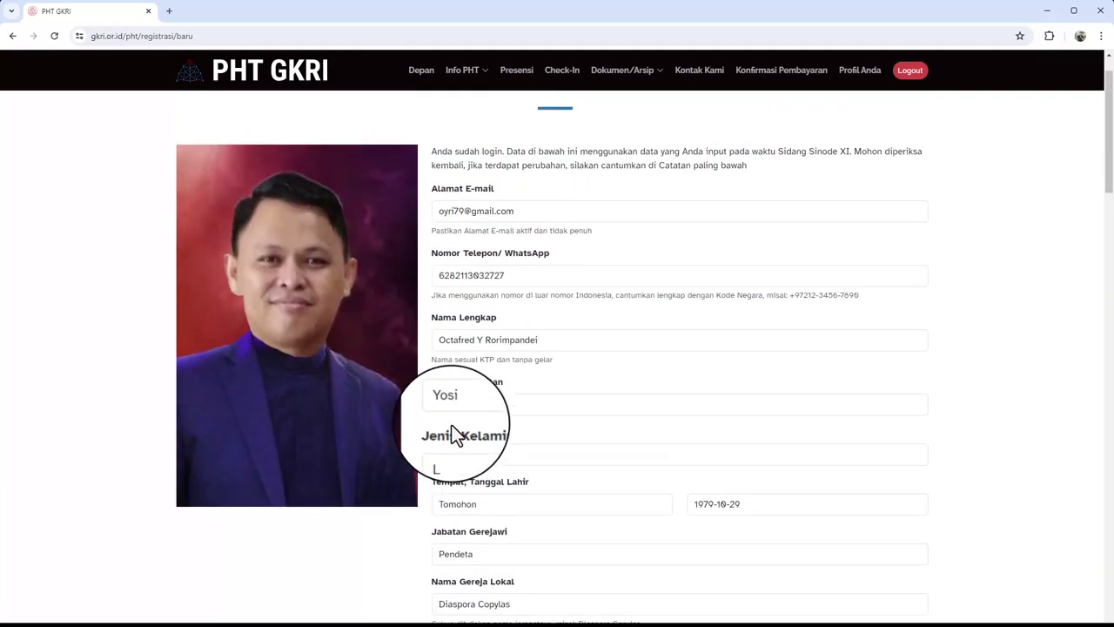
{"action": "scroll", "coordinate": [406, 423], "scroll_direction": "down", "scroll_amount": 10}
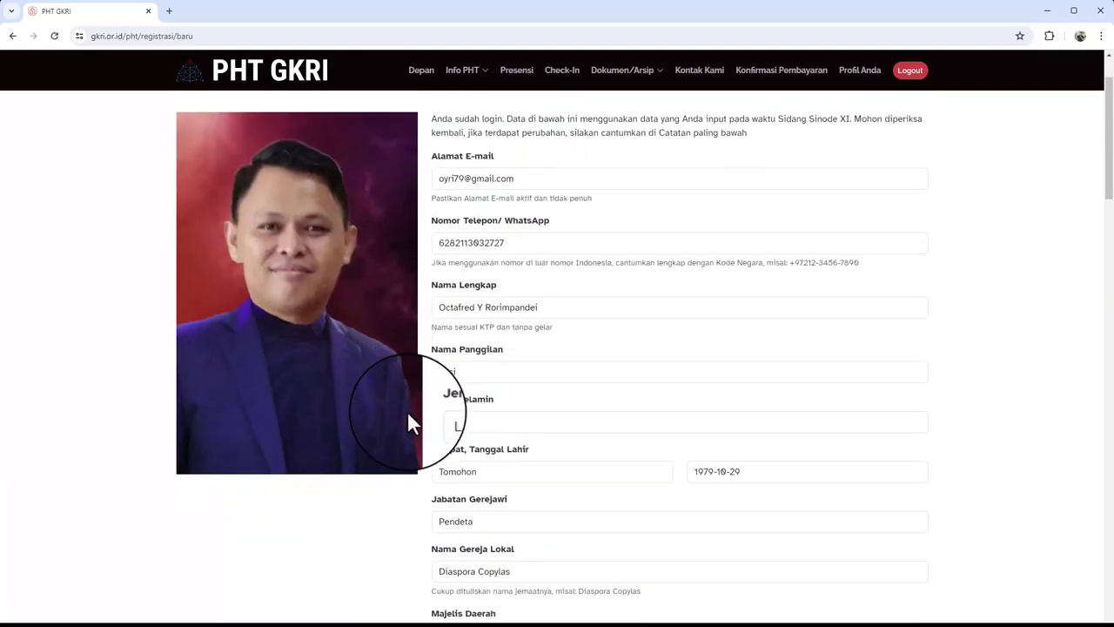
{"action": "scroll", "coordinate": [385, 428], "scroll_direction": "up", "scroll_amount": 5}
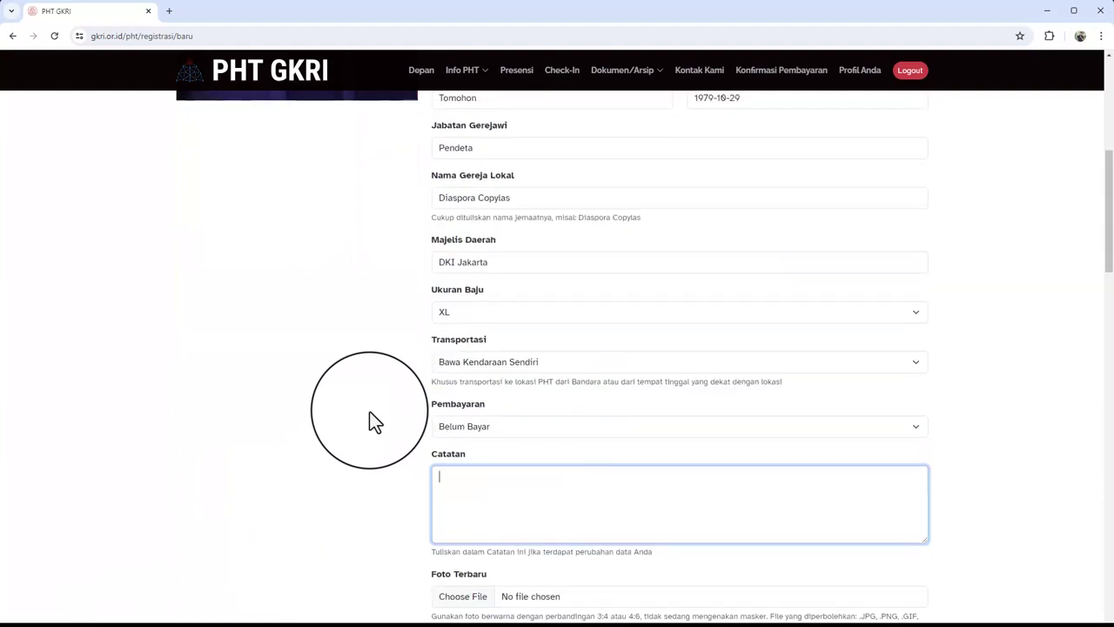
{"action": "scroll", "coordinate": [369, 423], "scroll_direction": "down", "scroll_amount": 2}
{"action": "scroll", "coordinate": [383, 425], "scroll_direction": "down", "scroll_amount": 1}
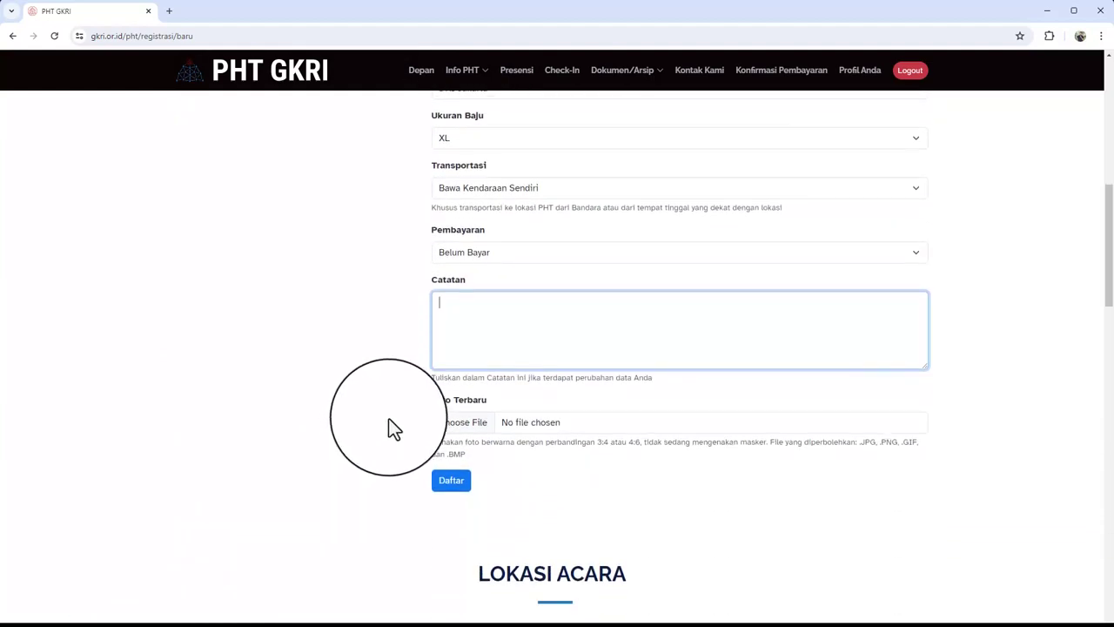
Read the Foto Terbaru requirements: colour photo, no mask, JPG/PNG/BMP files only
{"action": "left_click_drag", "start_coordinate": [433, 444], "coordinate": [512, 443]}
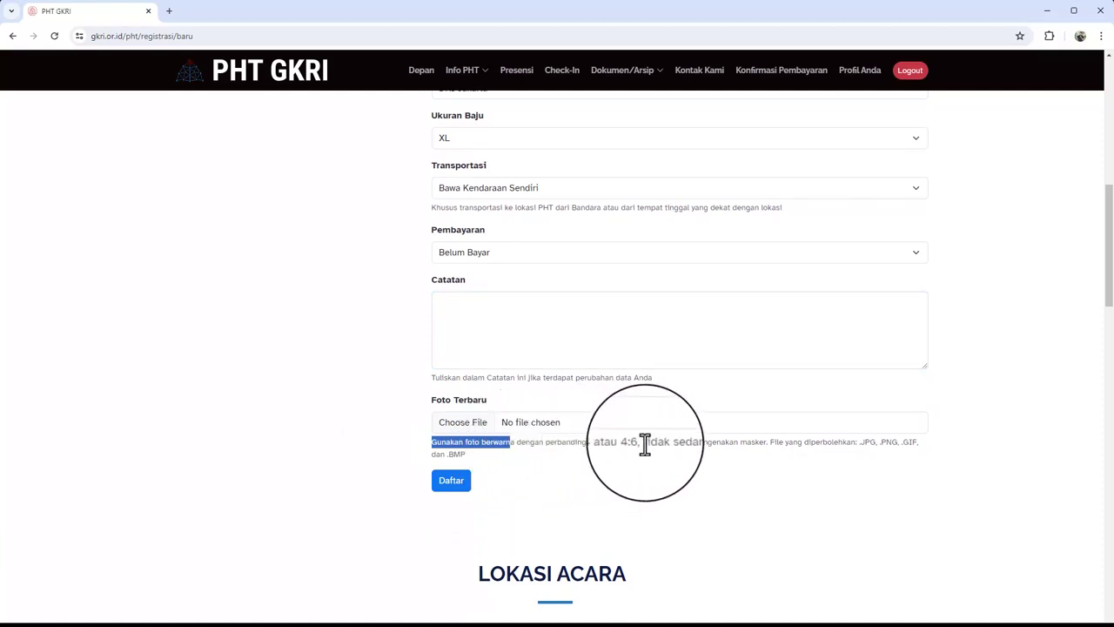
{"action": "left_click_drag", "start_coordinate": [645, 443], "coordinate": [766, 442]}
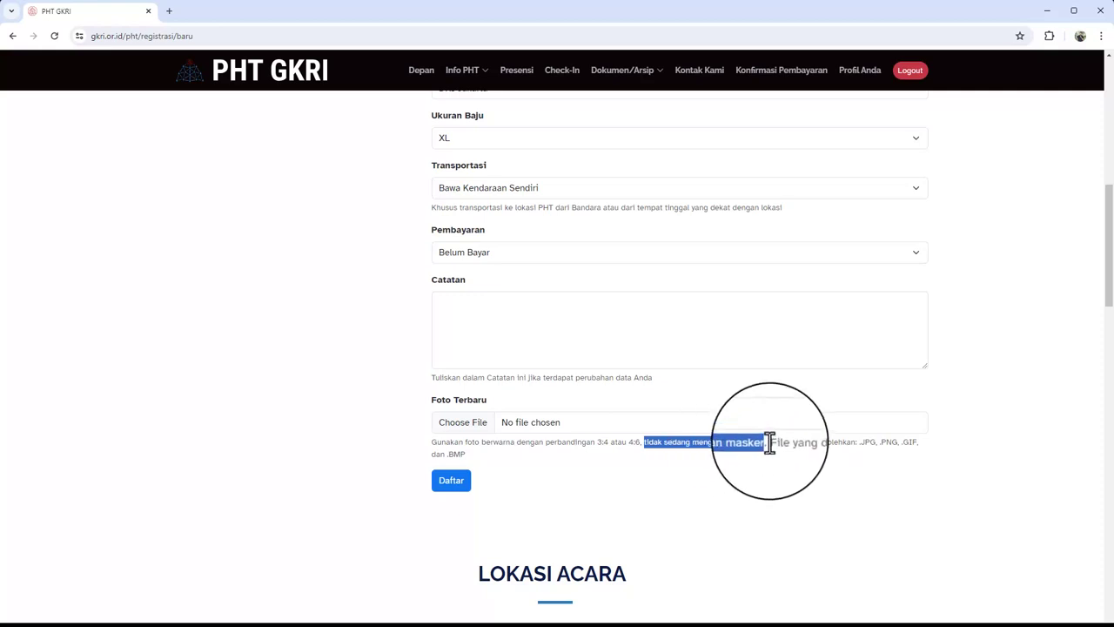
{"action": "left_click_drag", "start_coordinate": [770, 442], "coordinate": [853, 462]}
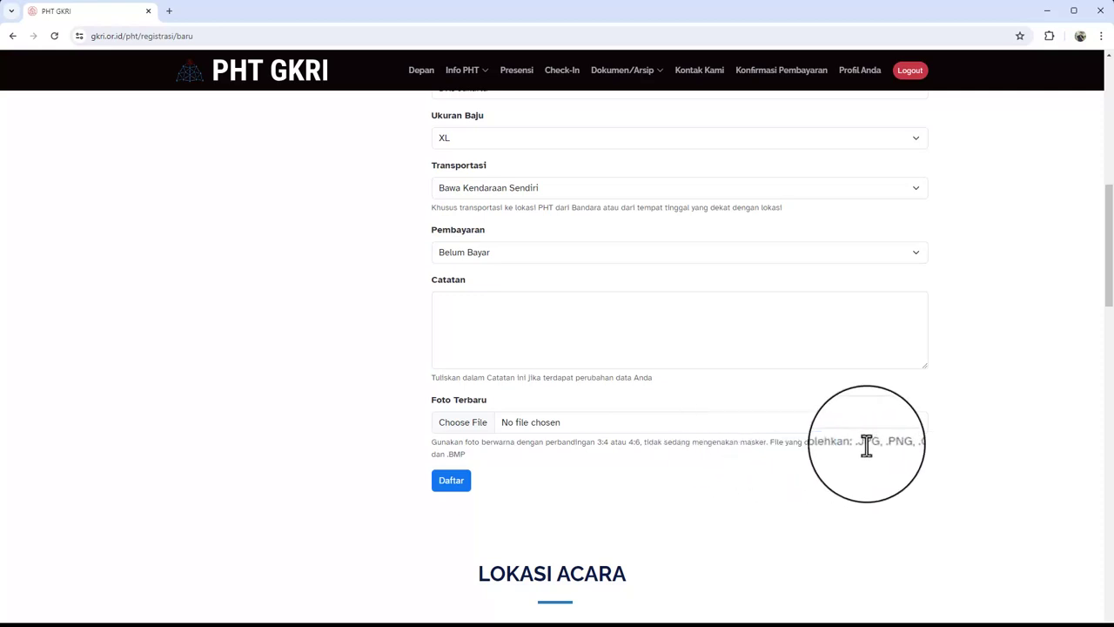
{"action": "double_click", "coordinate": [867, 444]}
{"action": "double_click", "coordinate": [883, 445]}
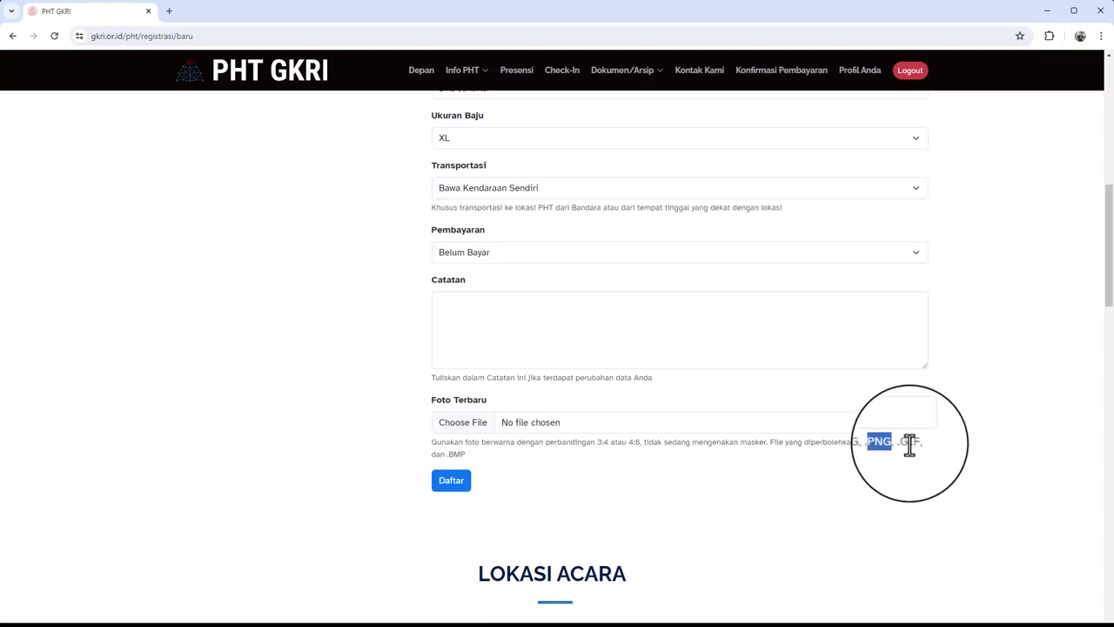
{"action": "double_click", "coordinate": [457, 454]}
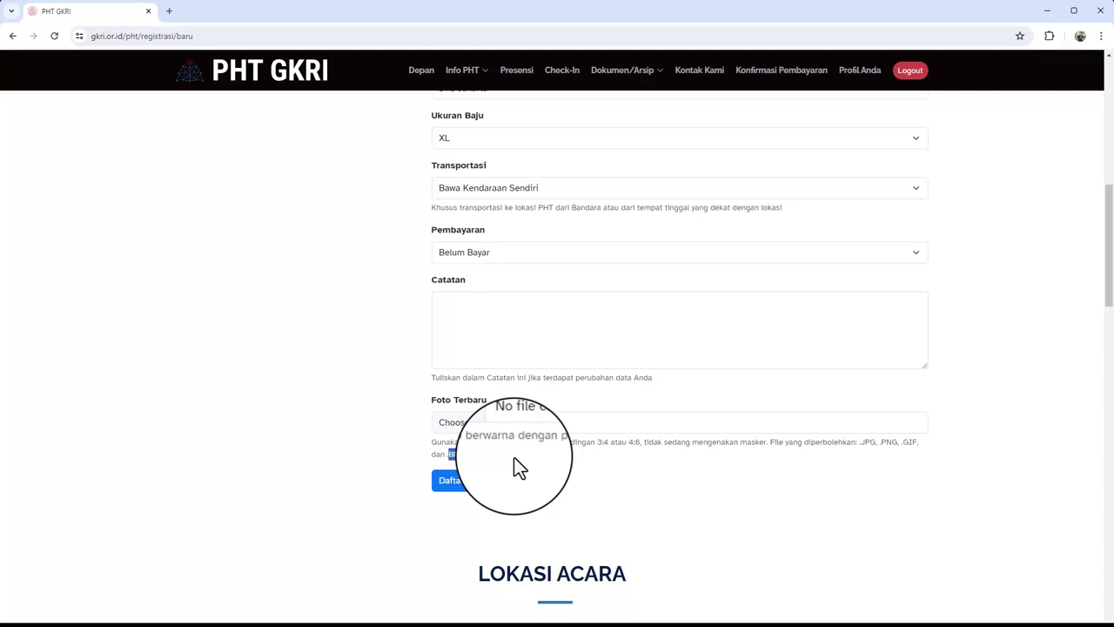
{"action": "left_click", "coordinate": [517, 457]}
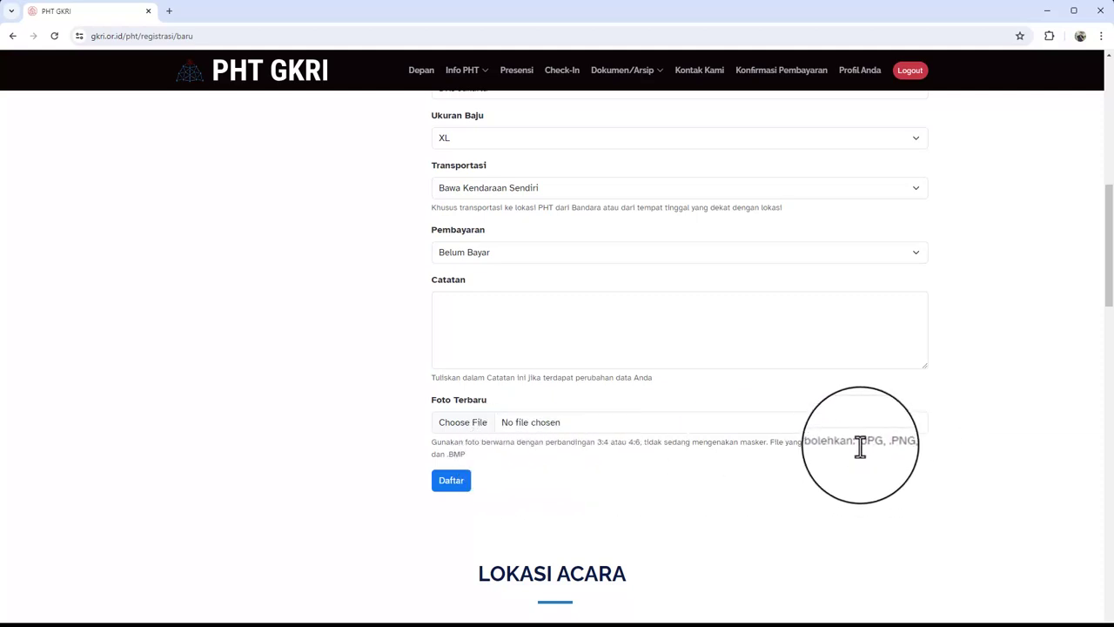
{"action": "left_click_drag", "start_coordinate": [860, 446], "coordinate": [468, 456]}
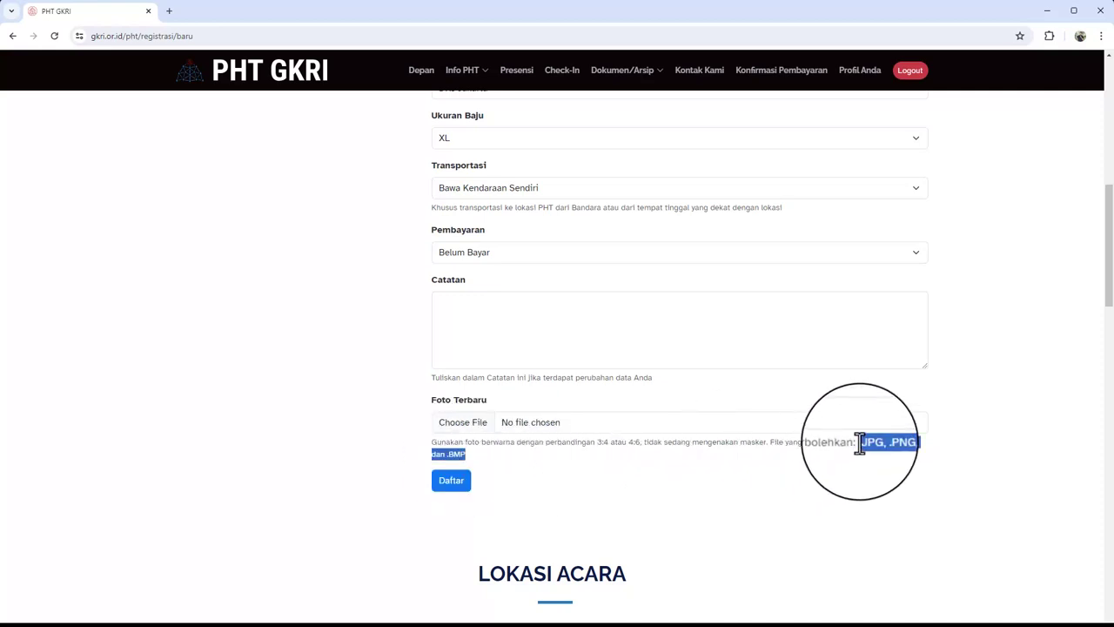
{"action": "left_click", "coordinate": [754, 468]}
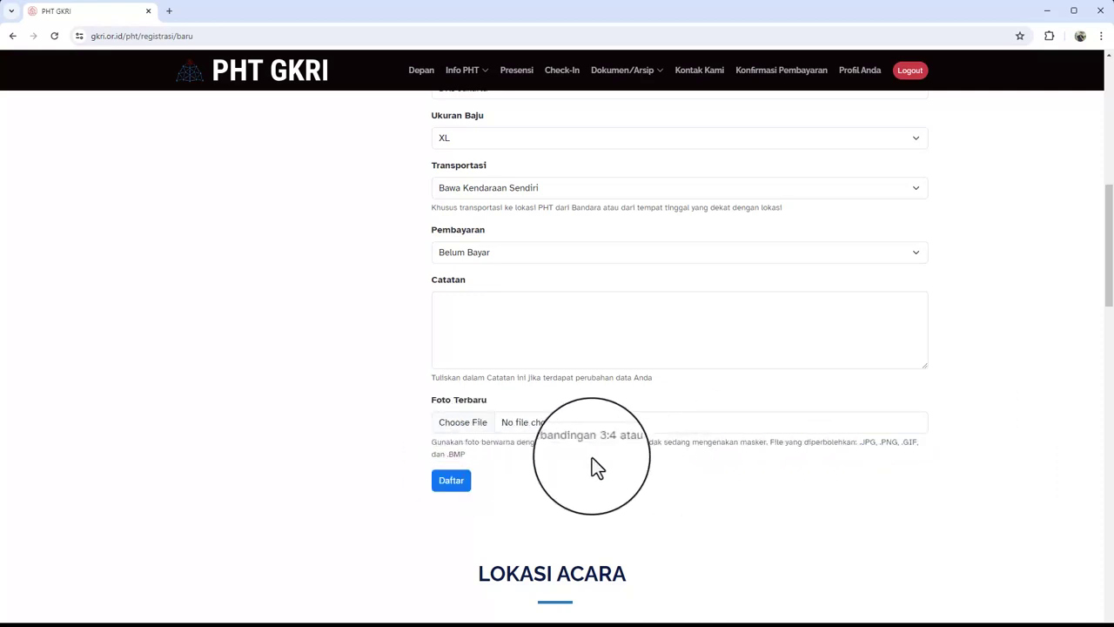
Attach OYR.jpg from the photo folder under This PC to Foto Terbaru
{"action": "left_click", "coordinate": [468, 431]}
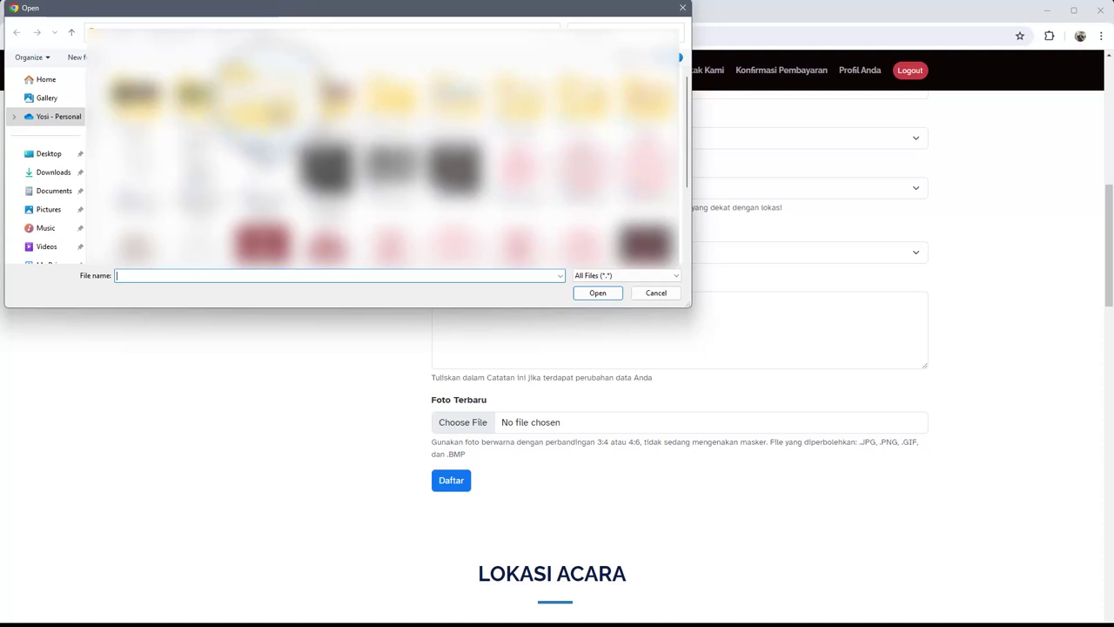
{"action": "left_click", "coordinate": [47, 224]}
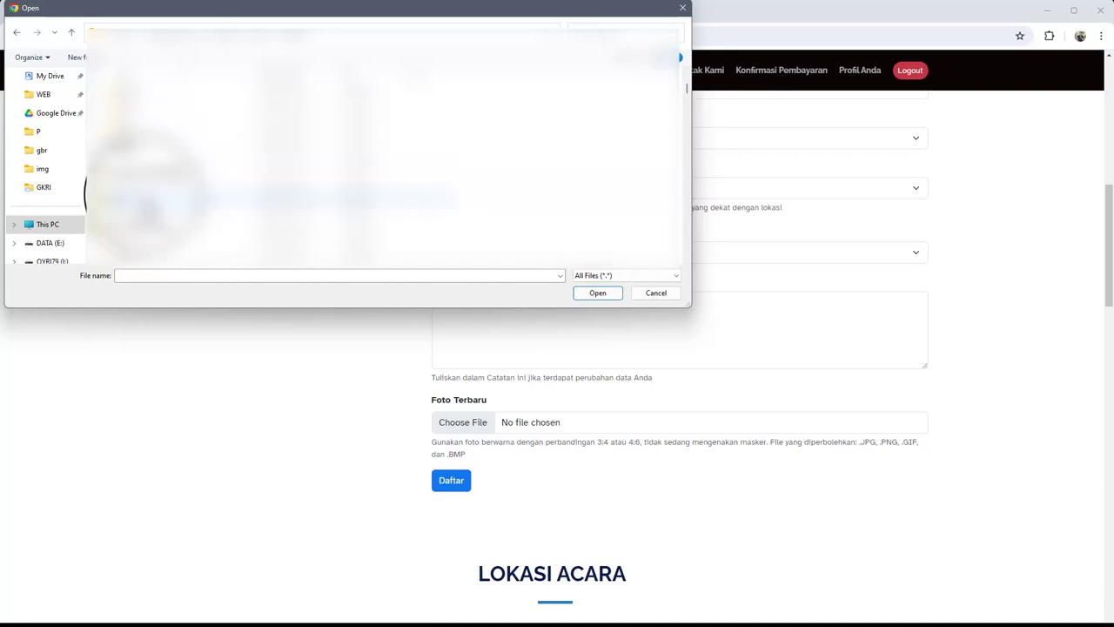
{"action": "double_click", "coordinate": [157, 199]}
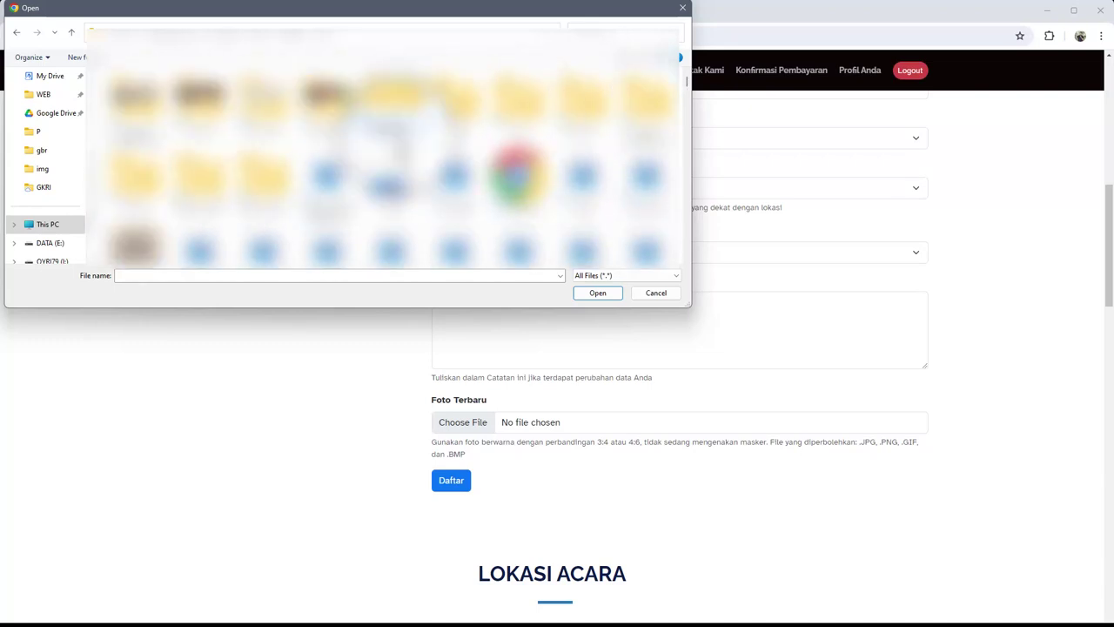
{"action": "double_click", "coordinate": [200, 178]}
{"action": "scroll", "coordinate": [396, 248], "scroll_direction": "down", "scroll_amount": 5}
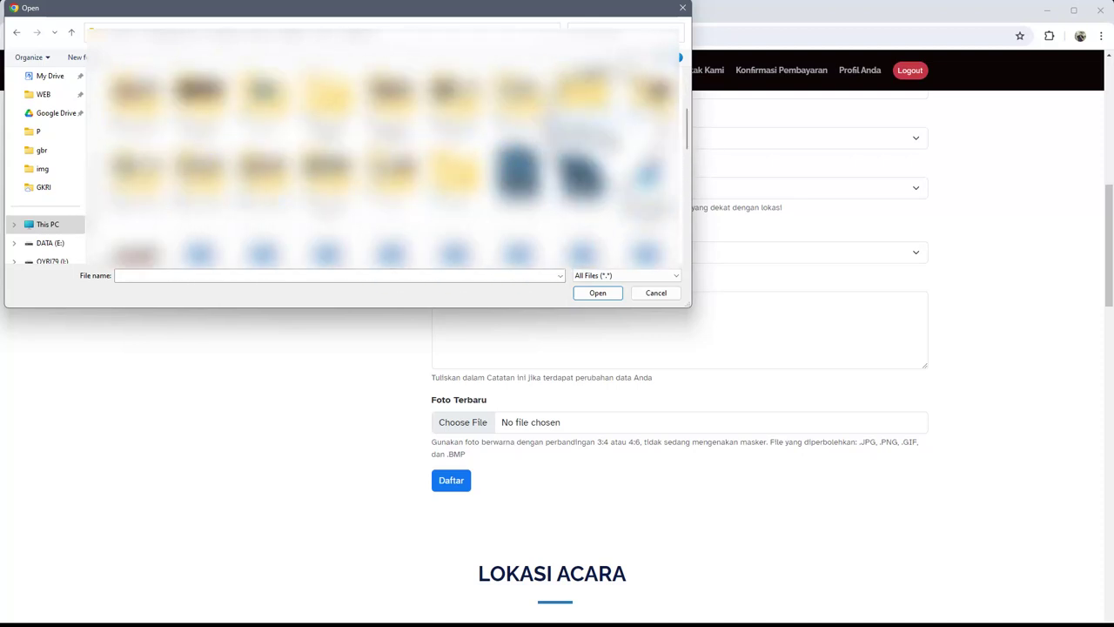
{"action": "scroll", "coordinate": [386, 244], "scroll_direction": "down", "scroll_amount": 10}
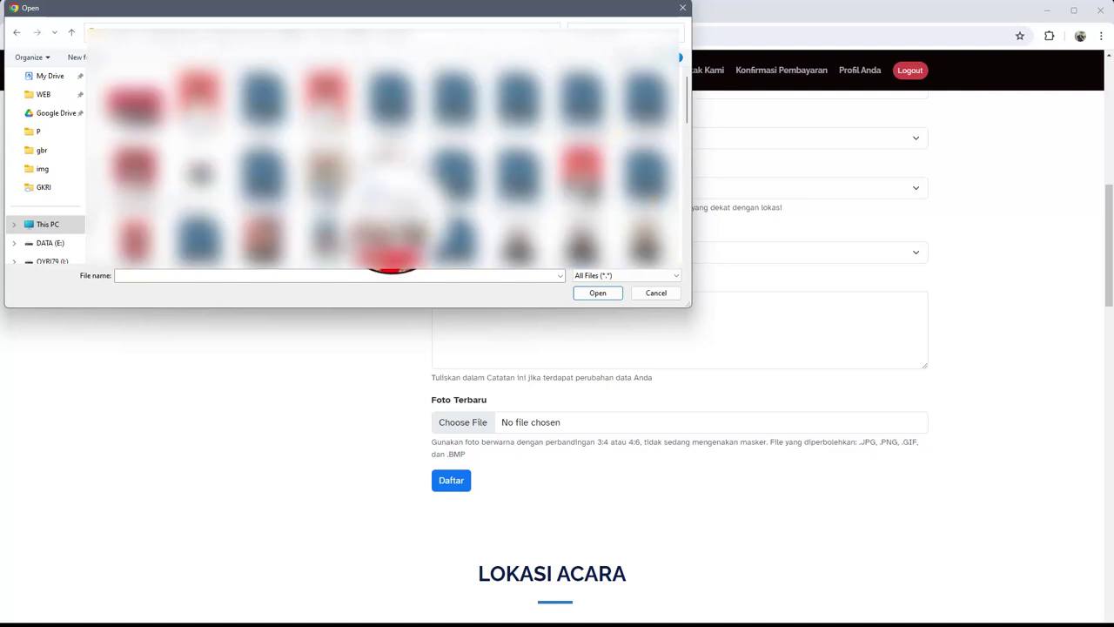
{"action": "scroll", "coordinate": [518, 252], "scroll_direction": "up", "scroll_amount": 5}
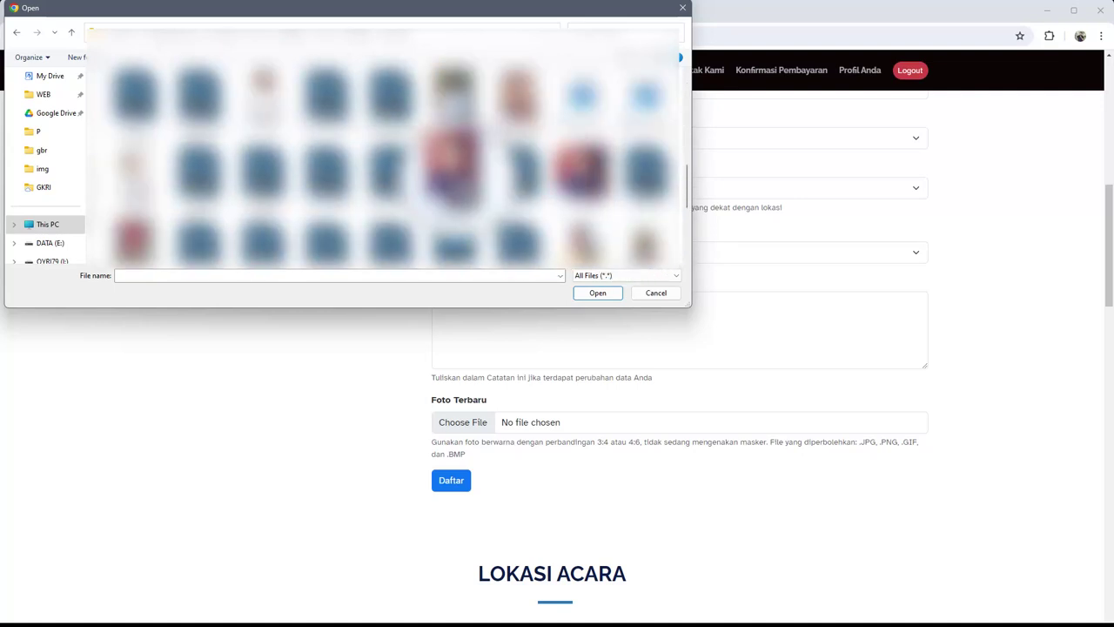
{"action": "double_click", "coordinate": [458, 180]}
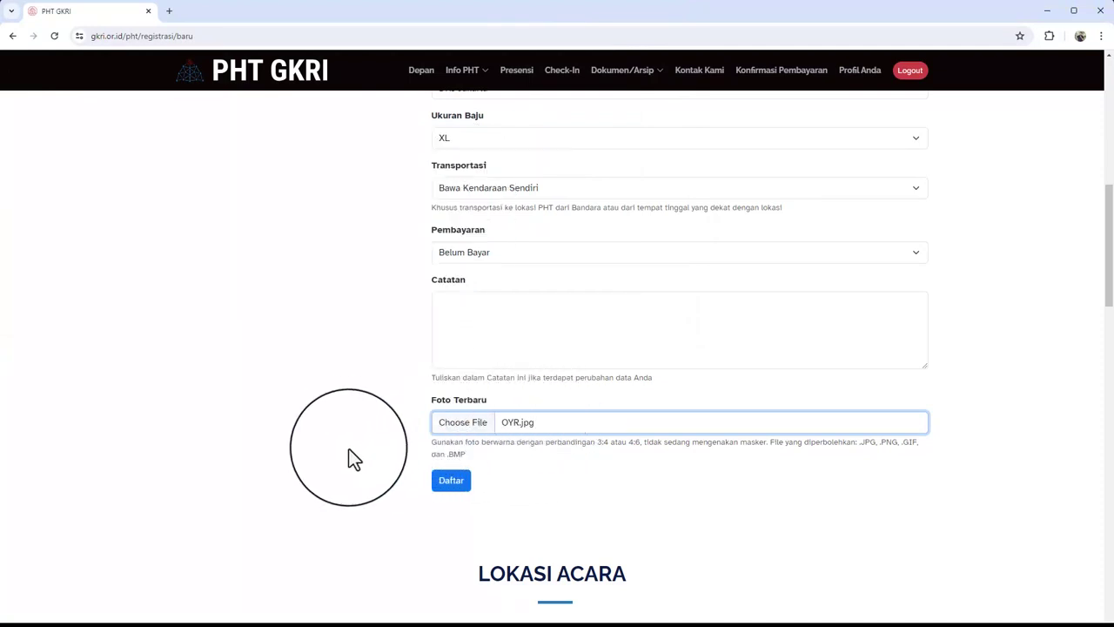
{"action": "scroll", "coordinate": [370, 447], "scroll_direction": "up", "scroll_amount": 4}
{"action": "scroll", "coordinate": [369, 448], "scroll_direction": "up", "scroll_amount": 4}
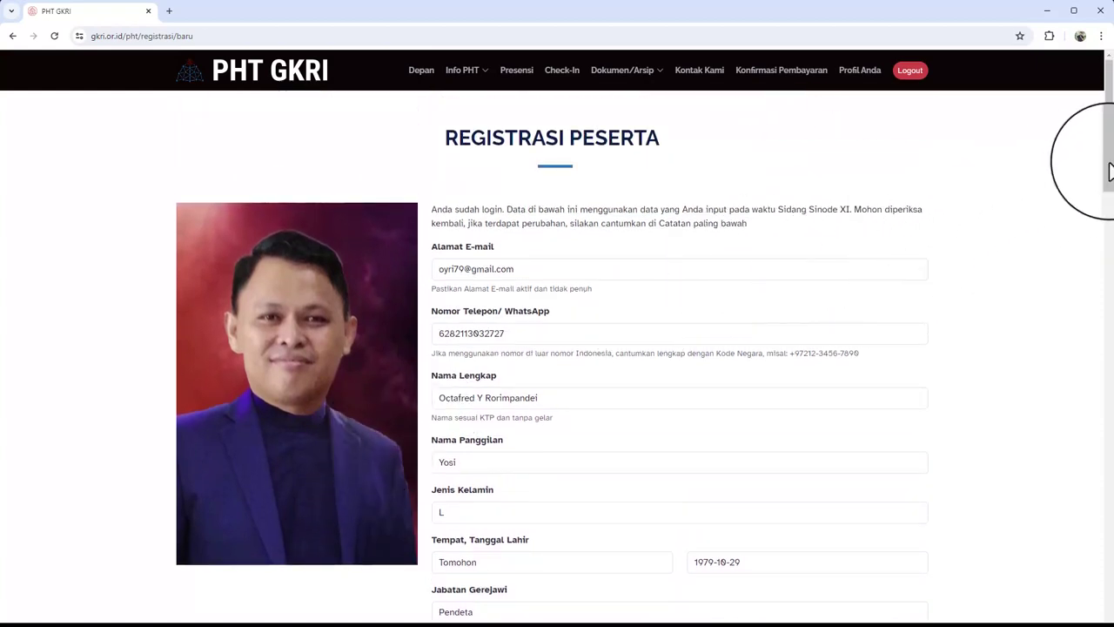
{"action": "left_click_drag", "start_coordinate": [1110, 170], "coordinate": [1107, 192]}
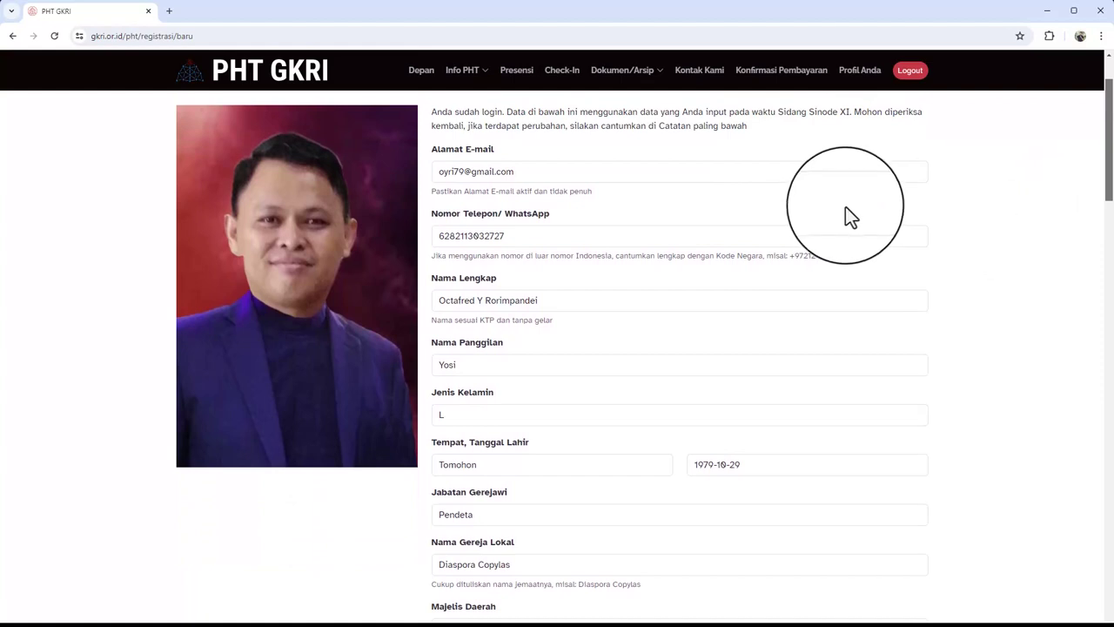
{"action": "left_click", "coordinate": [512, 239]}
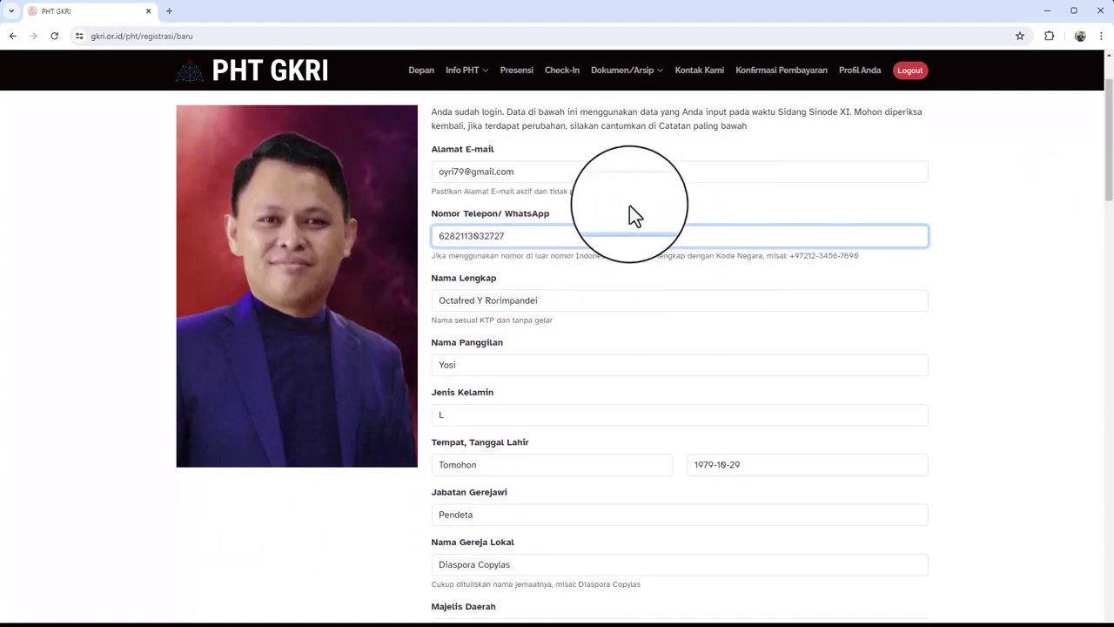
{"action": "left_click", "coordinate": [600, 175]}
{"action": "left_click_drag", "start_coordinate": [1108, 194], "coordinate": [1107, 236]}
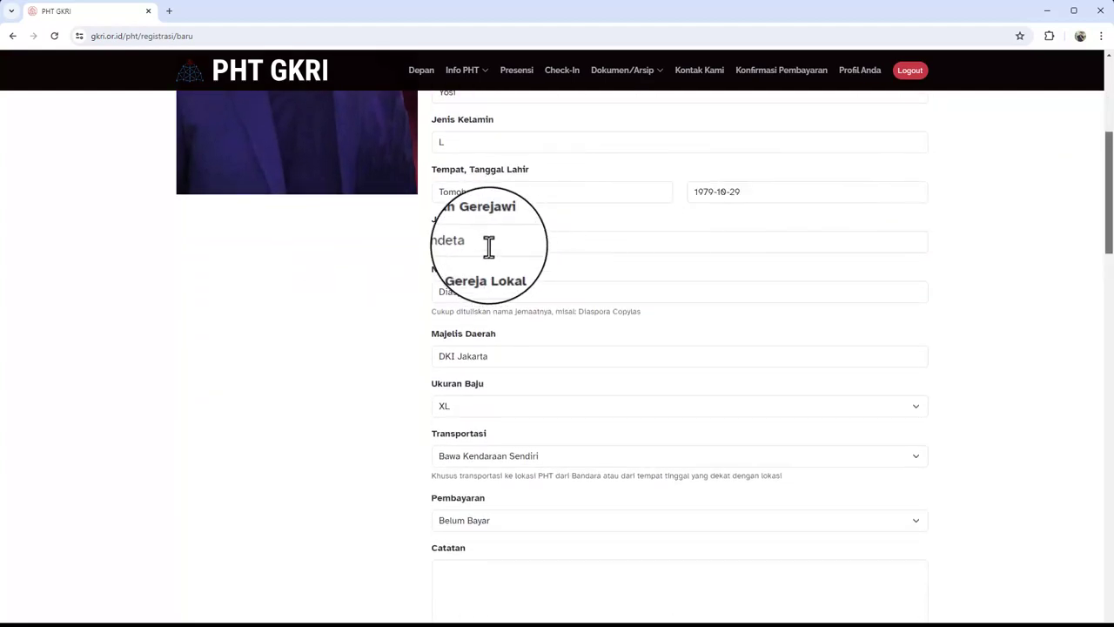
{"action": "left_click", "coordinate": [490, 247]}
{"action": "left_click", "coordinate": [390, 253]}
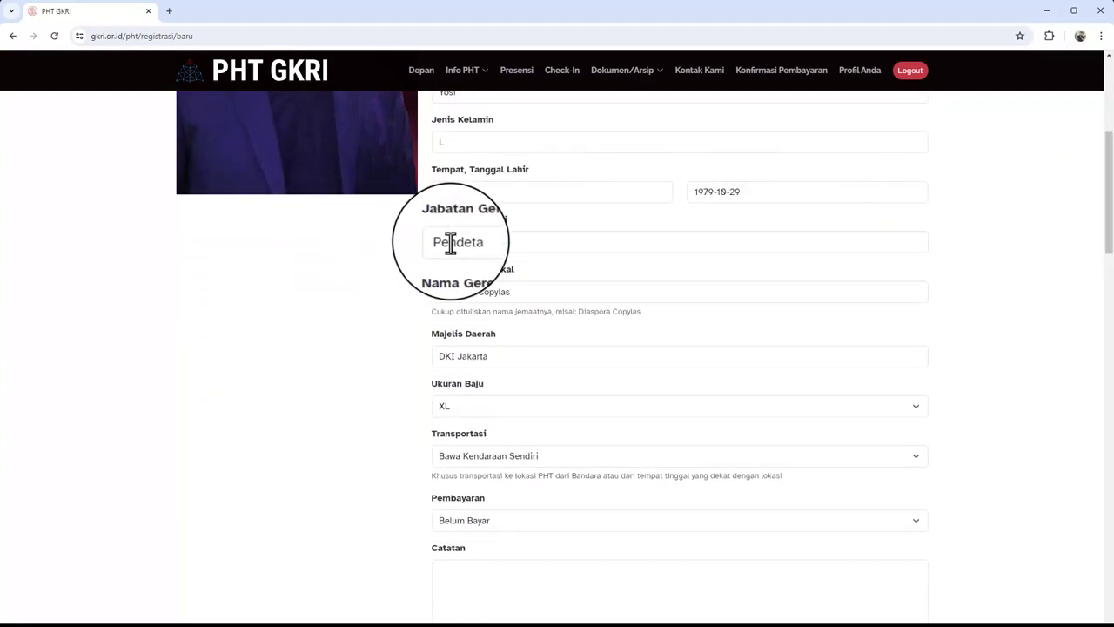
{"action": "left_click", "coordinate": [514, 244]}
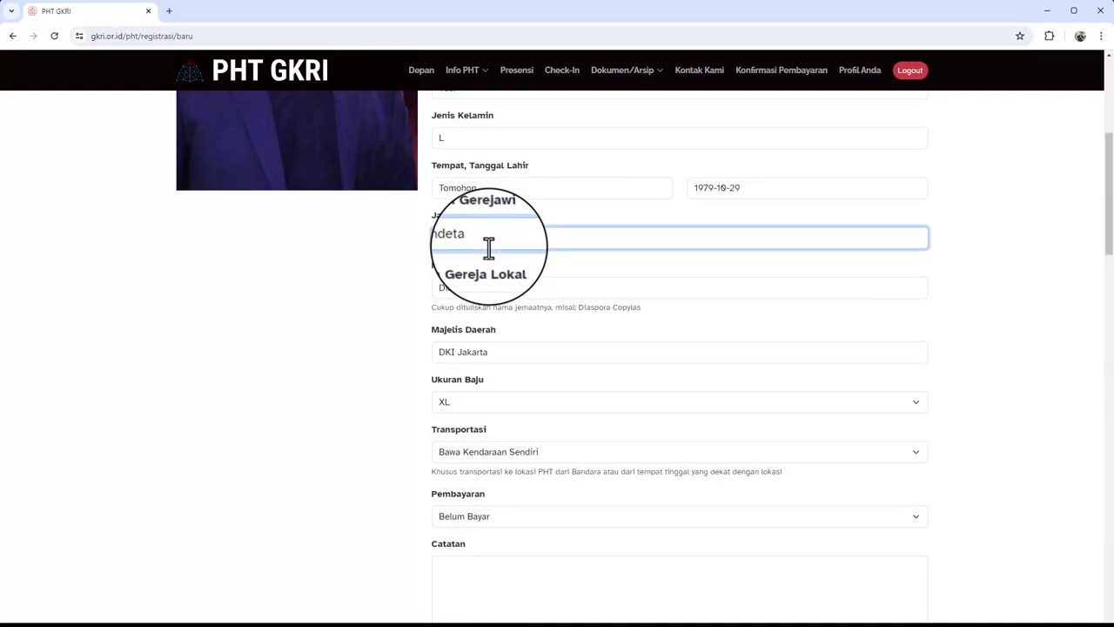
{"action": "scroll", "coordinate": [490, 246], "scroll_direction": "down", "scroll_amount": 1}
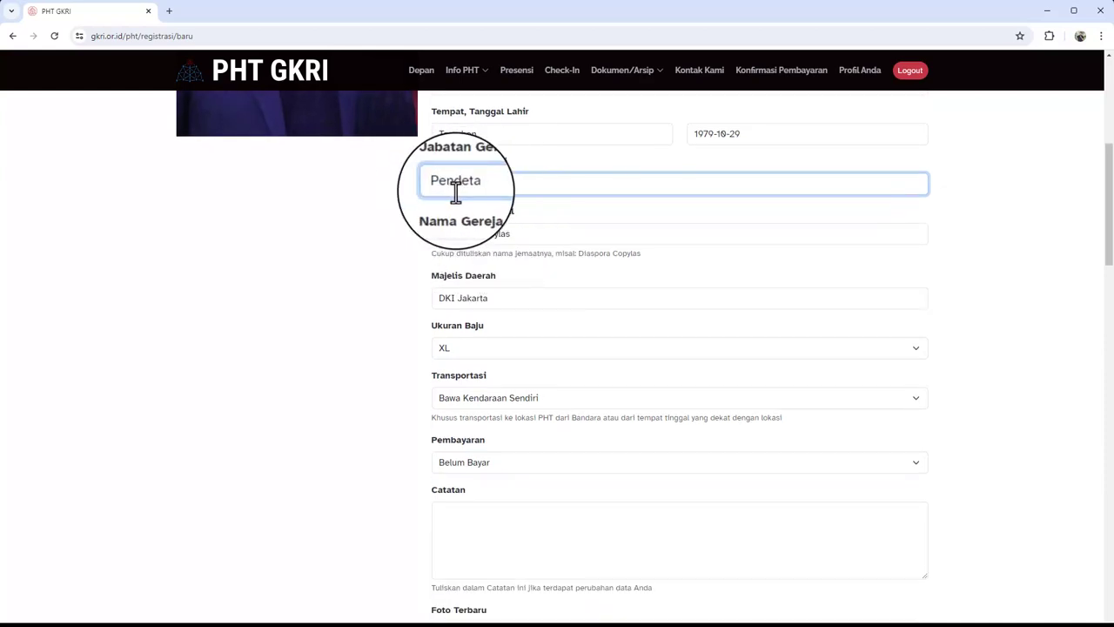
{"action": "scroll", "coordinate": [562, 212], "scroll_direction": "down", "scroll_amount": 1}
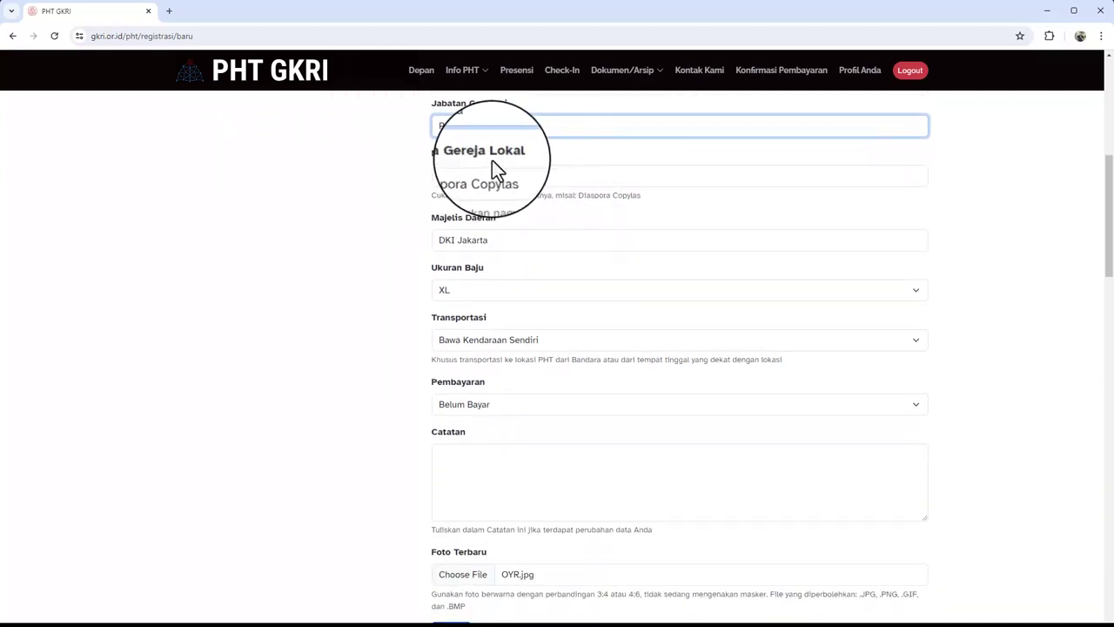
{"action": "left_click", "coordinate": [521, 178]}
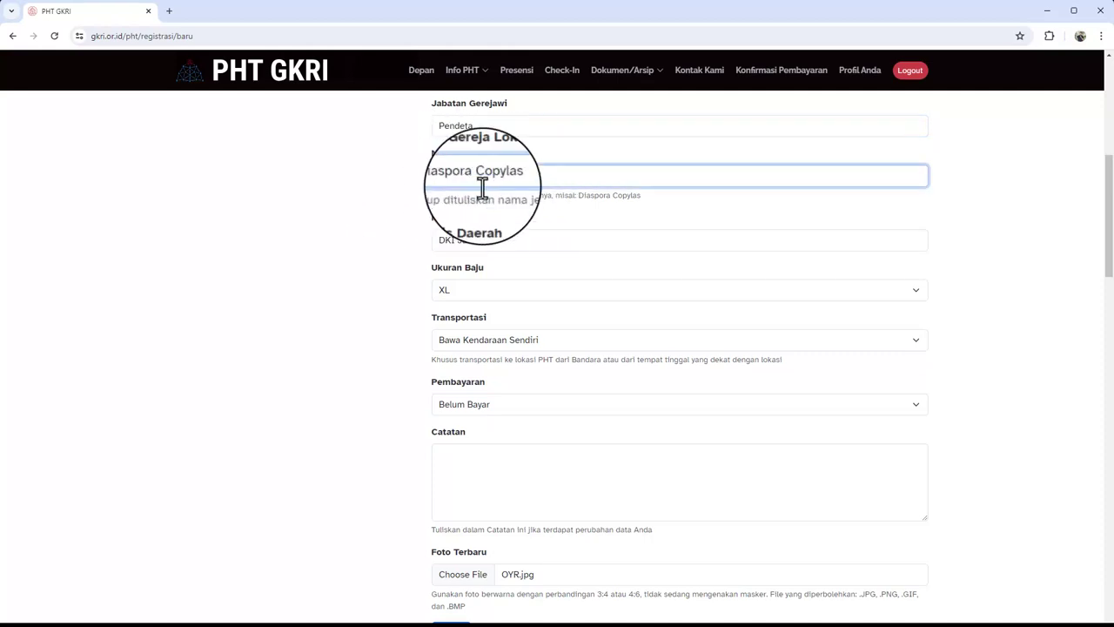
{"action": "left_click", "coordinate": [498, 240]}
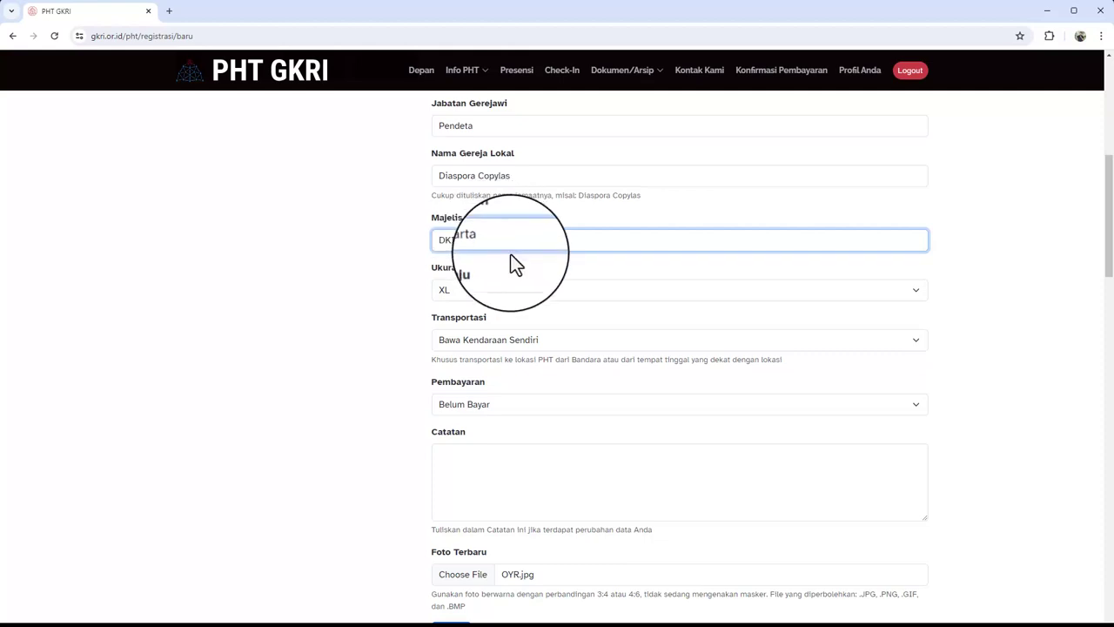
{"action": "scroll", "coordinate": [411, 267], "scroll_direction": "down", "scroll_amount": 1}
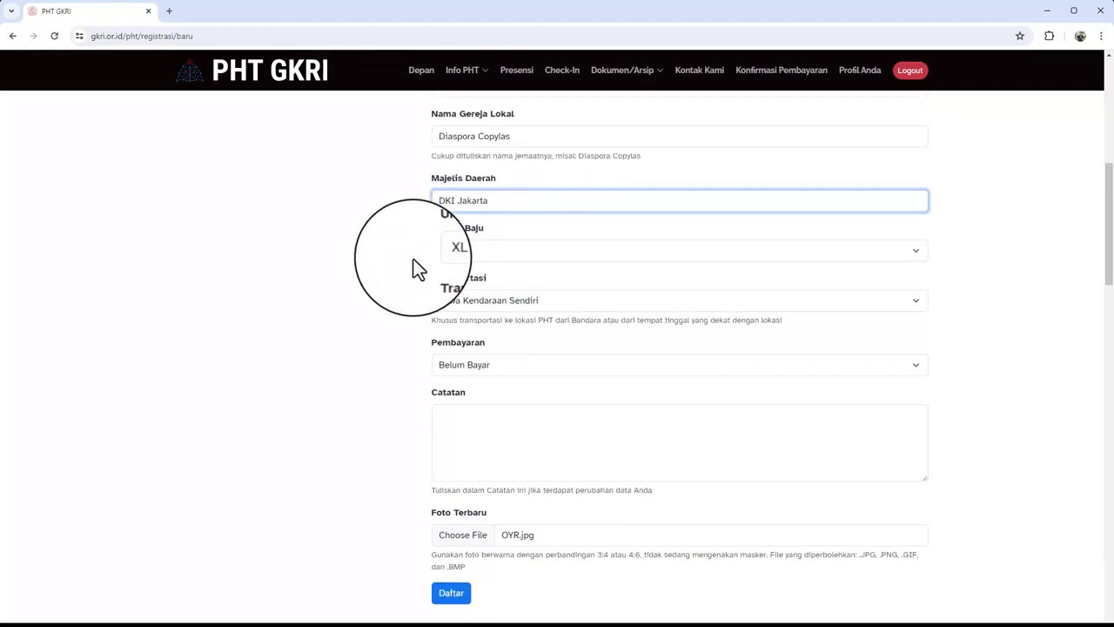
{"action": "left_click", "coordinate": [457, 394]}
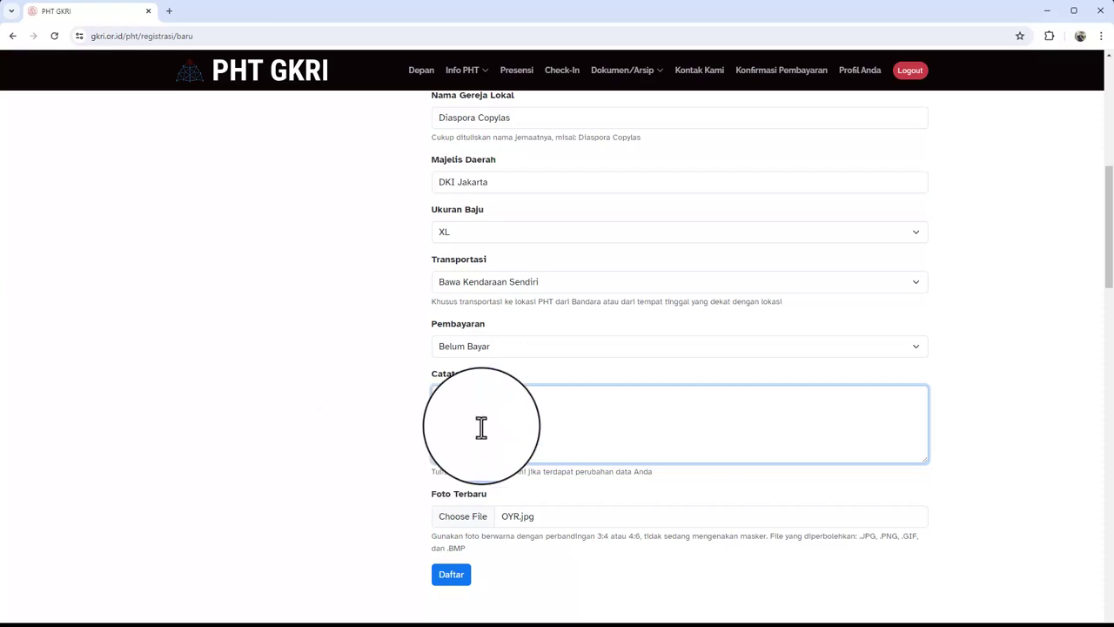
{"action": "scroll", "coordinate": [507, 427], "scroll_direction": "up", "scroll_amount": 1}
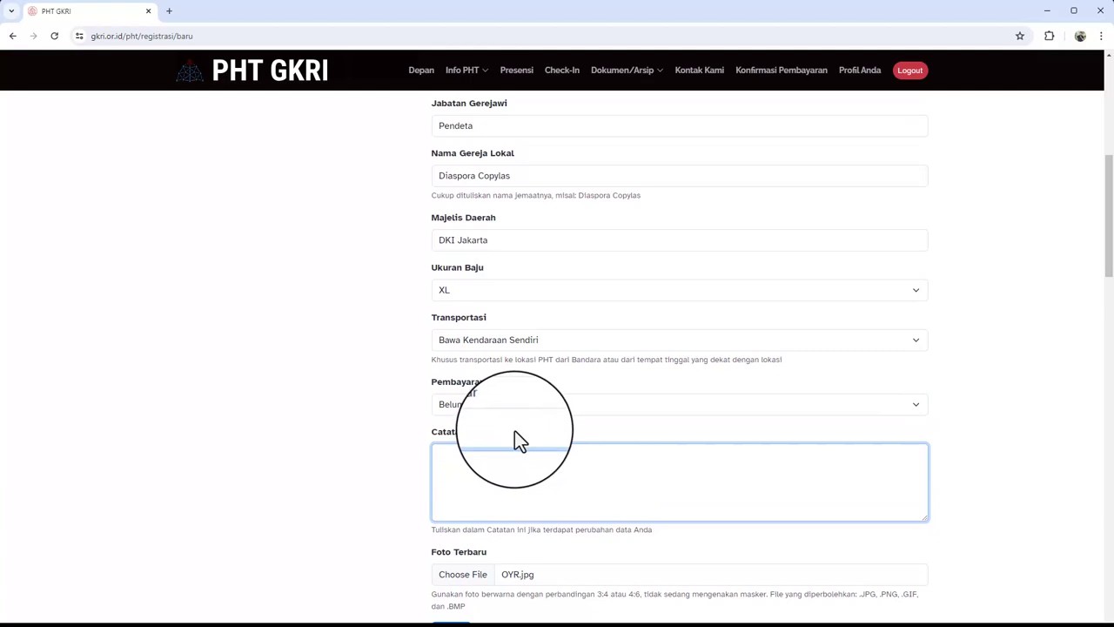
{"action": "scroll", "coordinate": [502, 464], "scroll_direction": "down", "scroll_amount": 1}
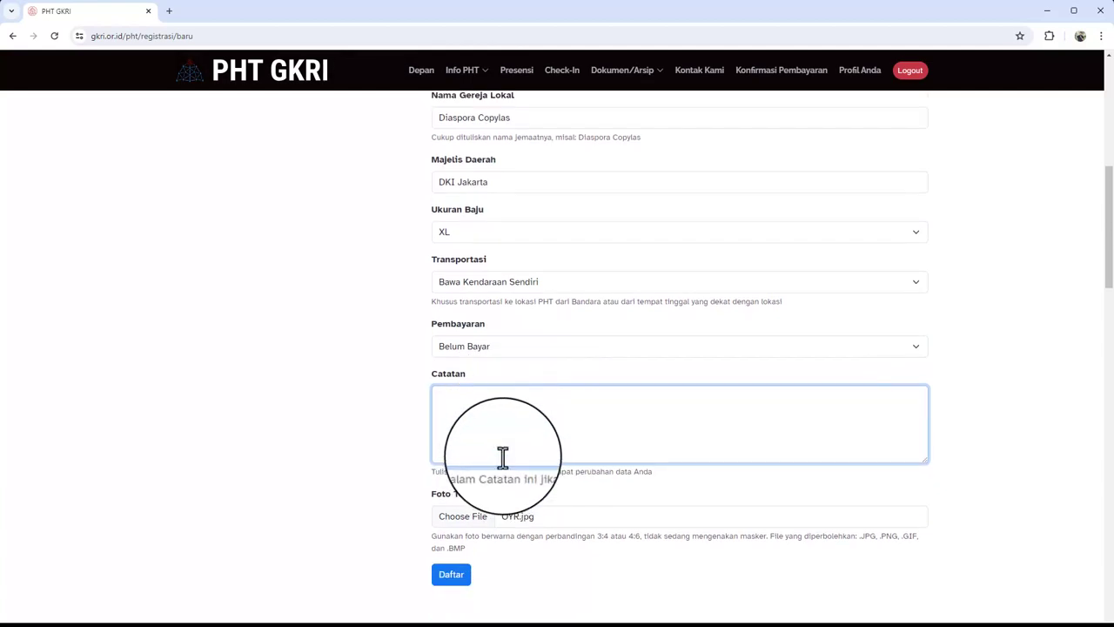
{"action": "scroll", "coordinate": [506, 435], "scroll_direction": "down", "scroll_amount": 1}
{"action": "scroll", "coordinate": [383, 393], "scroll_direction": "up", "scroll_amount": 5}
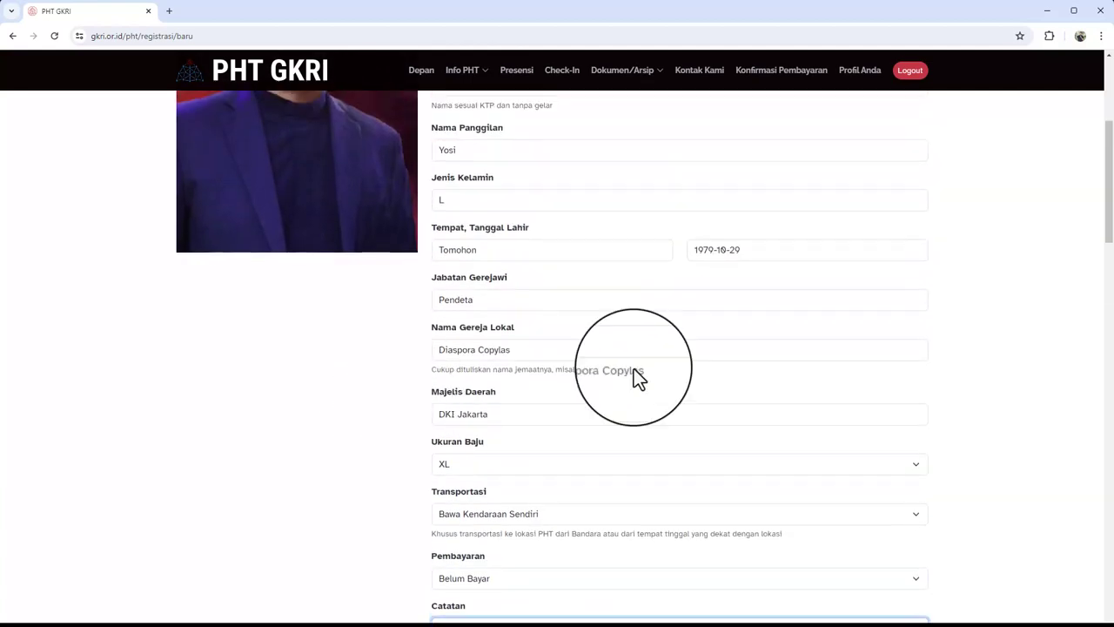
{"action": "mouse_move", "coordinate": [1111, 226]}
{"action": "left_mouse_down"}
{"action": "mouse_move", "coordinate": [1111, 181]}
{"action": "mouse_move", "coordinate": [1107, 272]}
{"action": "mouse_move", "coordinate": [1110, 247]}
{"action": "left_mouse_up"}
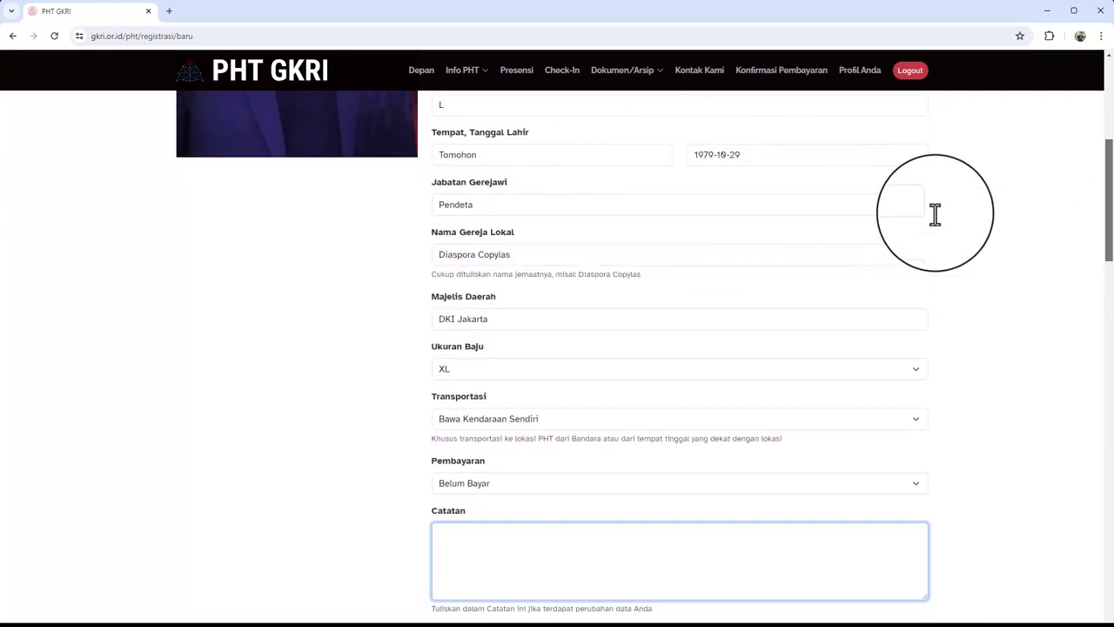
{"action": "left_click_drag", "start_coordinate": [1110, 210], "coordinate": [1111, 225]}
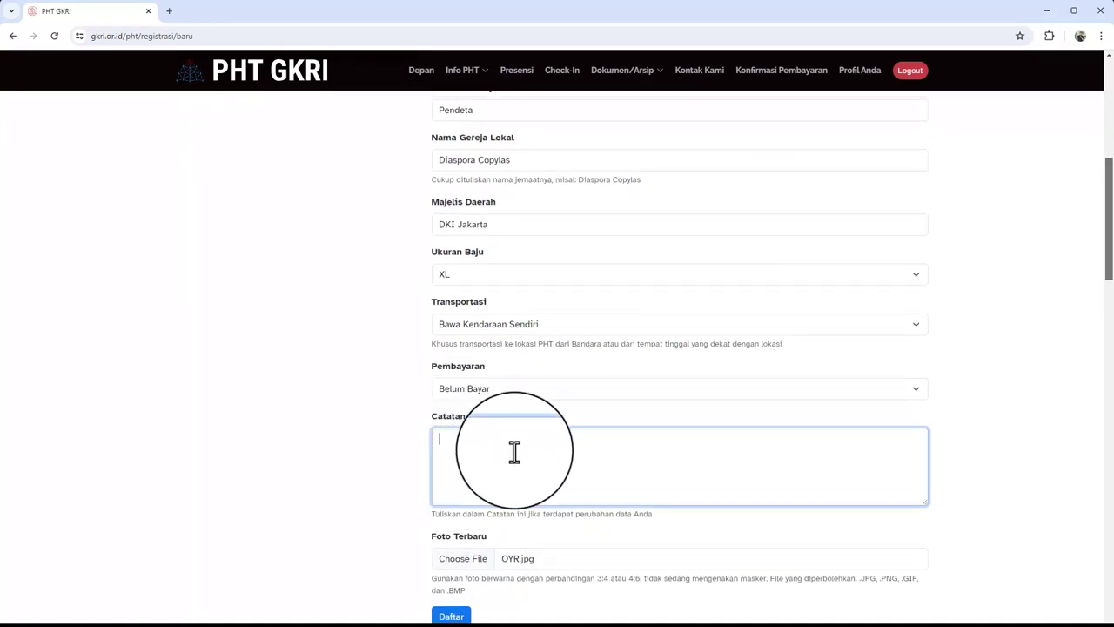
{"action": "left_click_drag", "start_coordinate": [1105, 265], "coordinate": [1111, 299]}
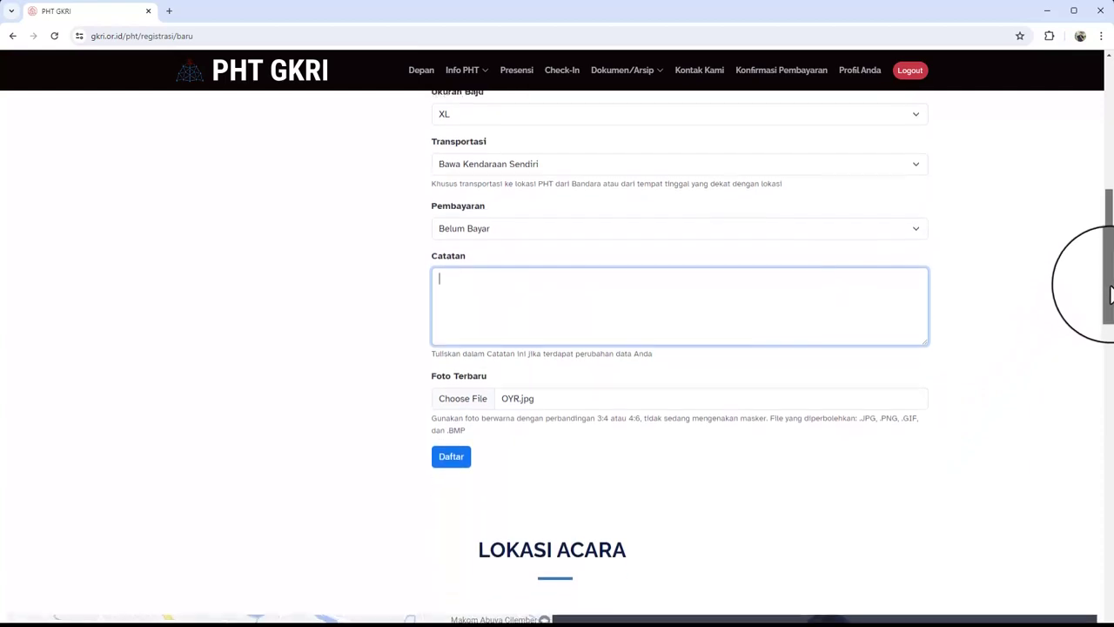
Submit the form with Daftar and dismiss the 'Data berhasil disimpan' alert
{"action": "left_click", "coordinate": [452, 460]}
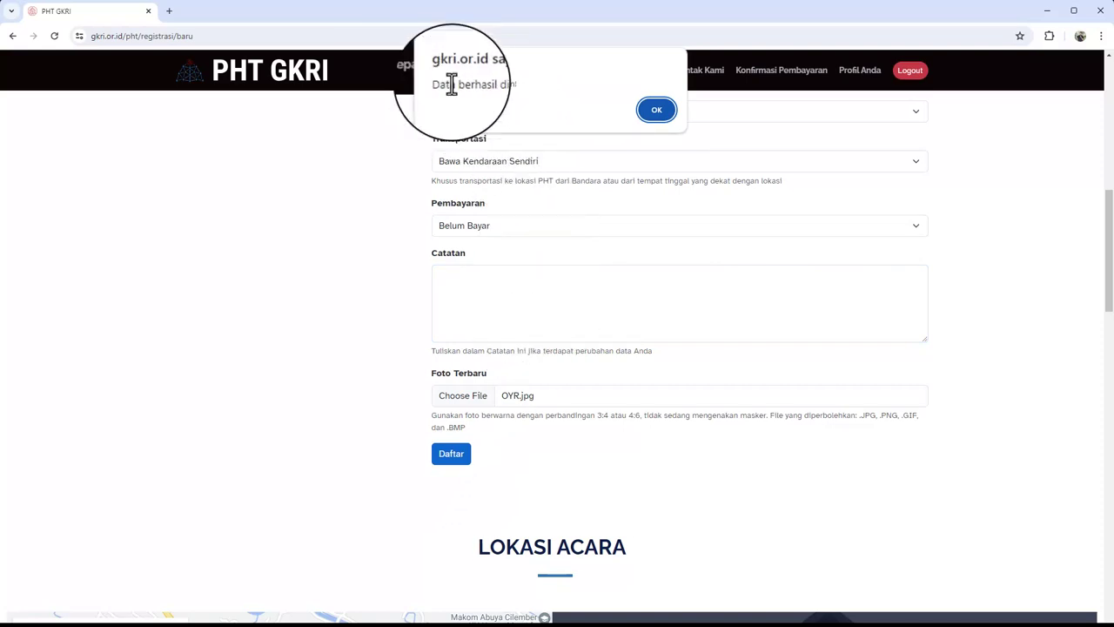
{"action": "left_click_drag", "start_coordinate": [441, 84], "coordinate": [516, 85]}
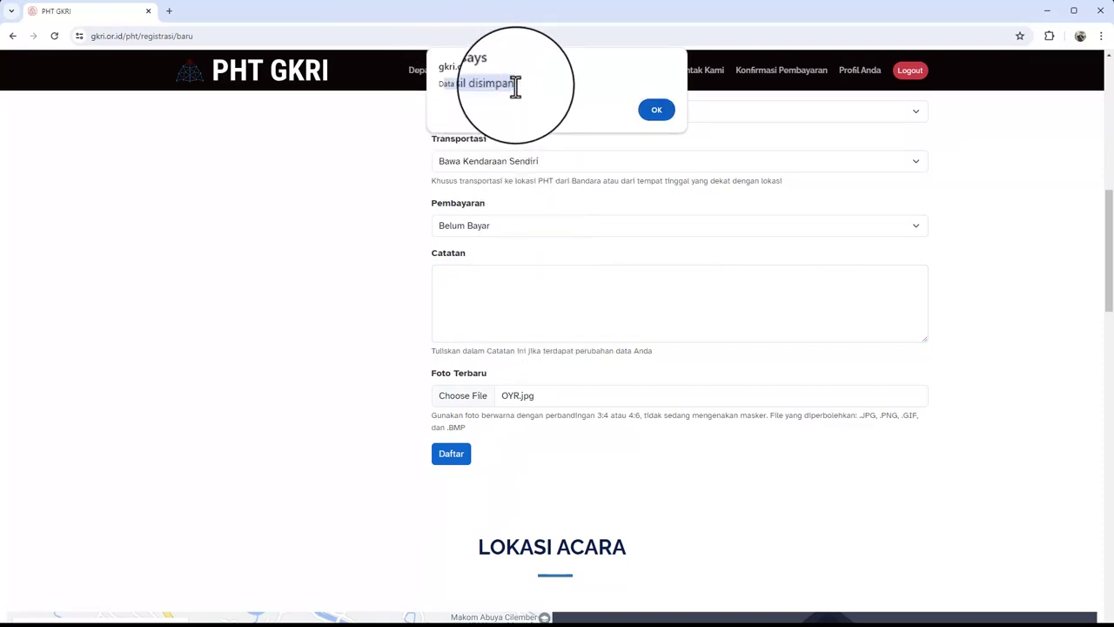
{"action": "left_click", "coordinate": [654, 111]}
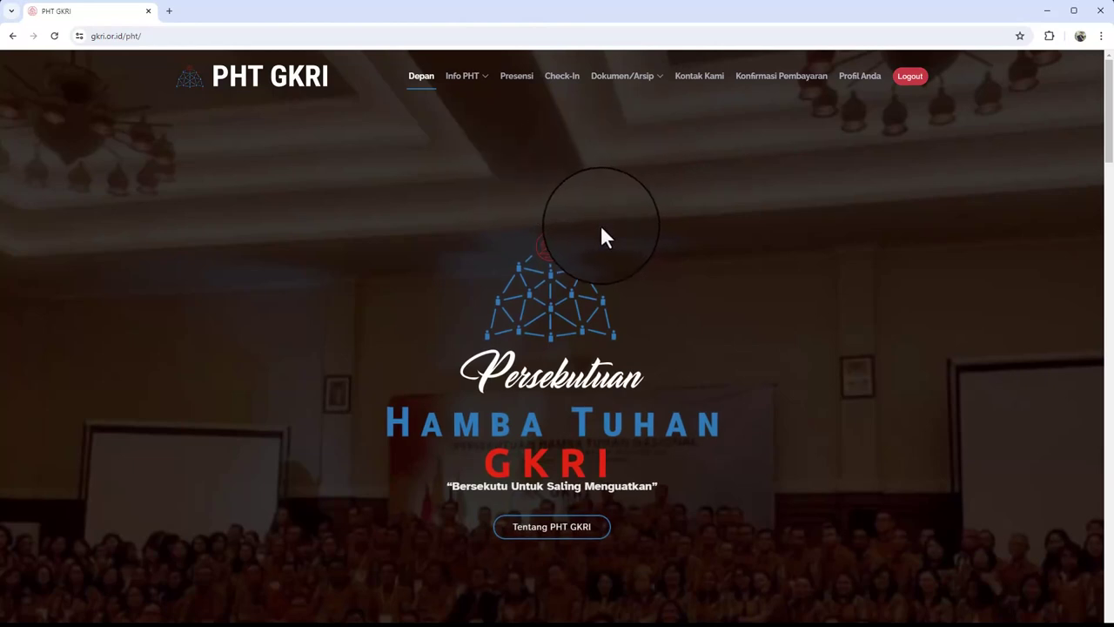
Open Profil Anda and check the registration status, No. Reg number and registration date
{"action": "left_click", "coordinate": [858, 91]}
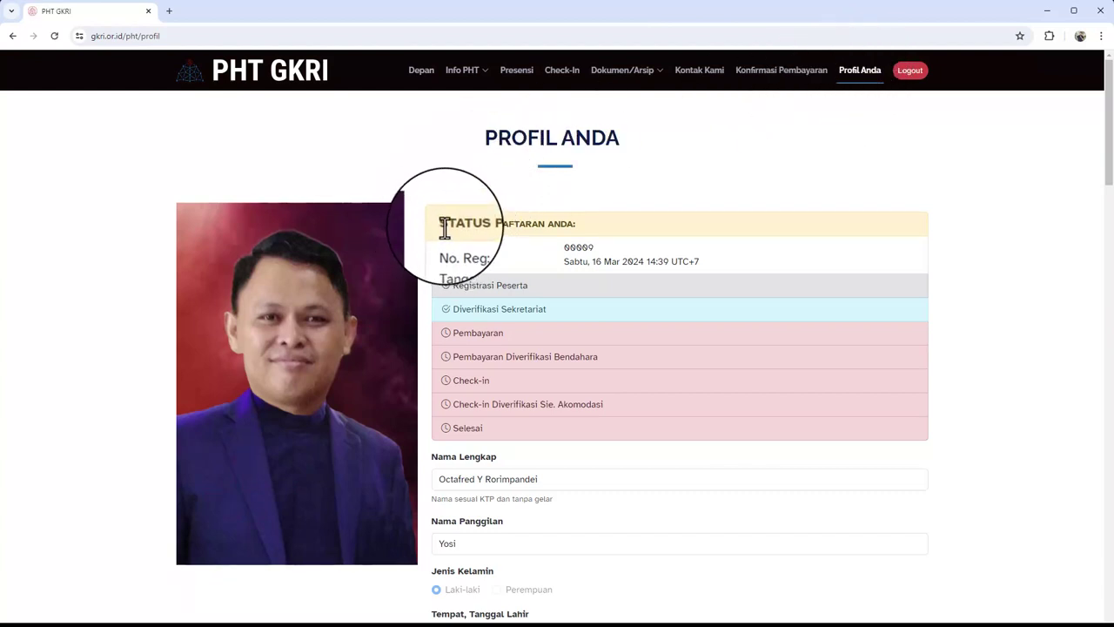
{"action": "left_click_drag", "start_coordinate": [444, 226], "coordinate": [576, 227]}
{"action": "left_click_drag", "start_coordinate": [442, 247], "coordinate": [572, 249]}
{"action": "left_click", "coordinate": [578, 250]}
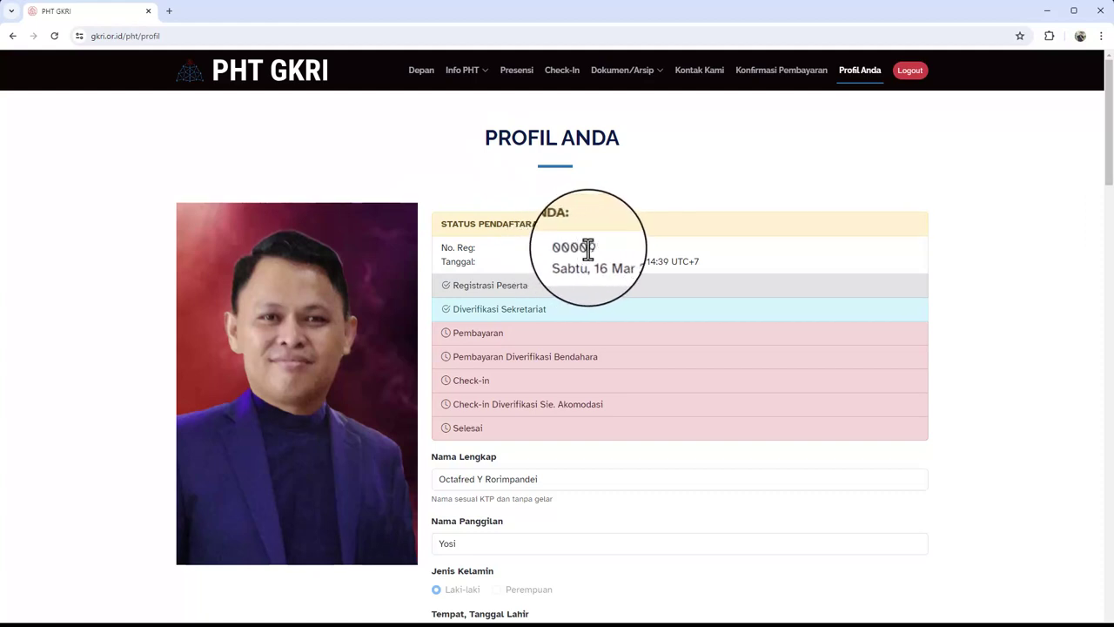
{"action": "double_click", "coordinate": [590, 247]}
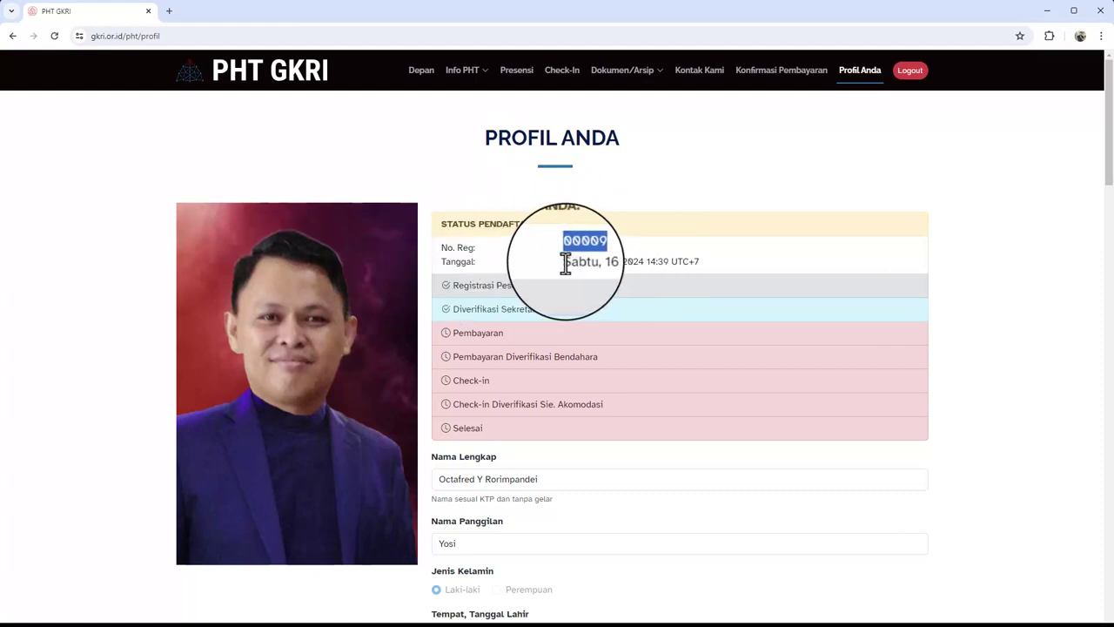
{"action": "left_click_drag", "start_coordinate": [566, 263], "coordinate": [645, 266]}
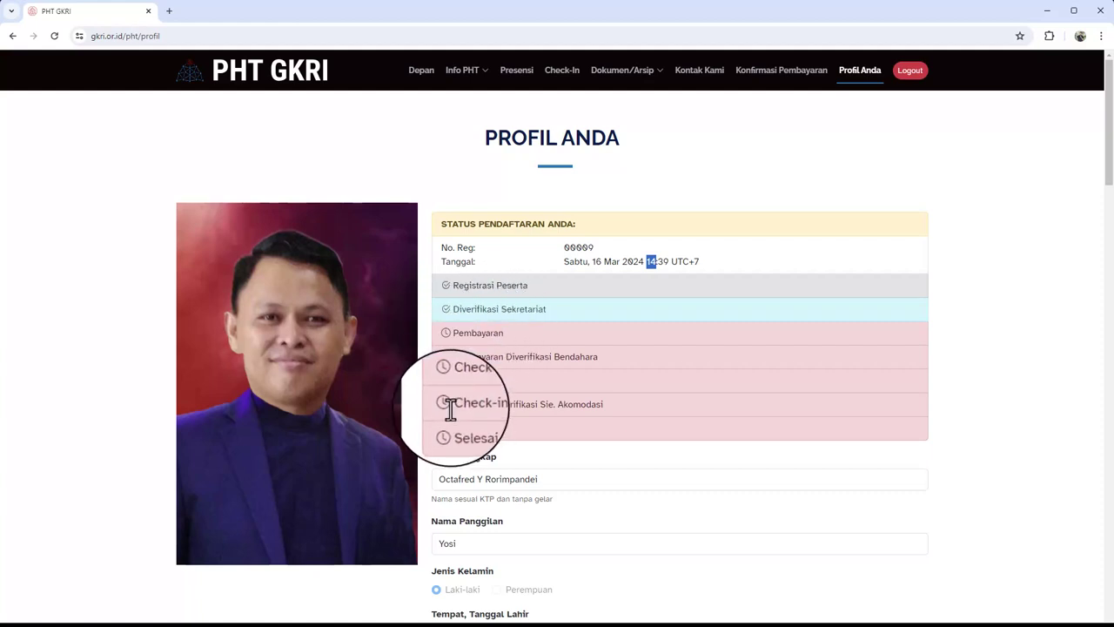
{"action": "scroll", "coordinate": [560, 346], "scroll_direction": "down", "scroll_amount": 6}
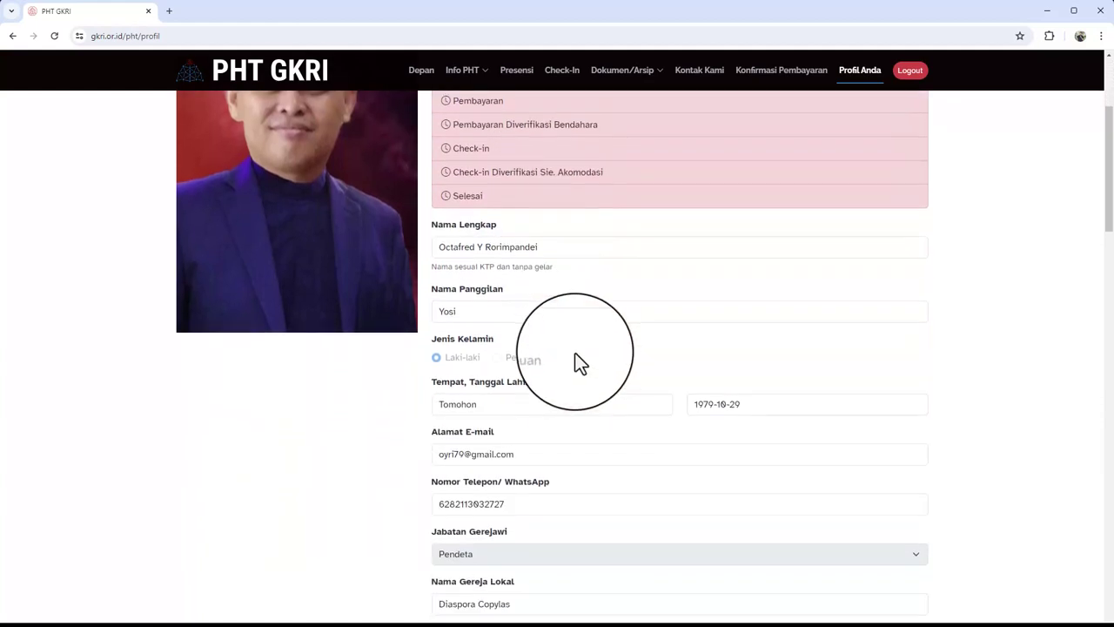
{"action": "scroll", "coordinate": [574, 358], "scroll_direction": "up", "scroll_amount": 6}
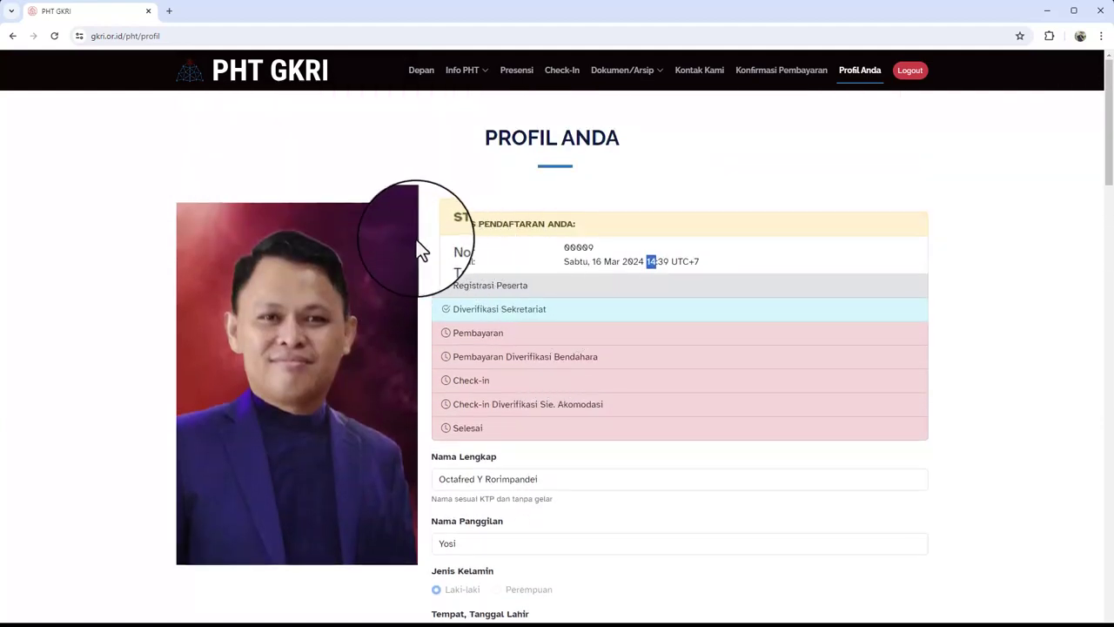
Go to gmail.com in a new browser tab
{"action": "left_click", "coordinate": [170, 12]}
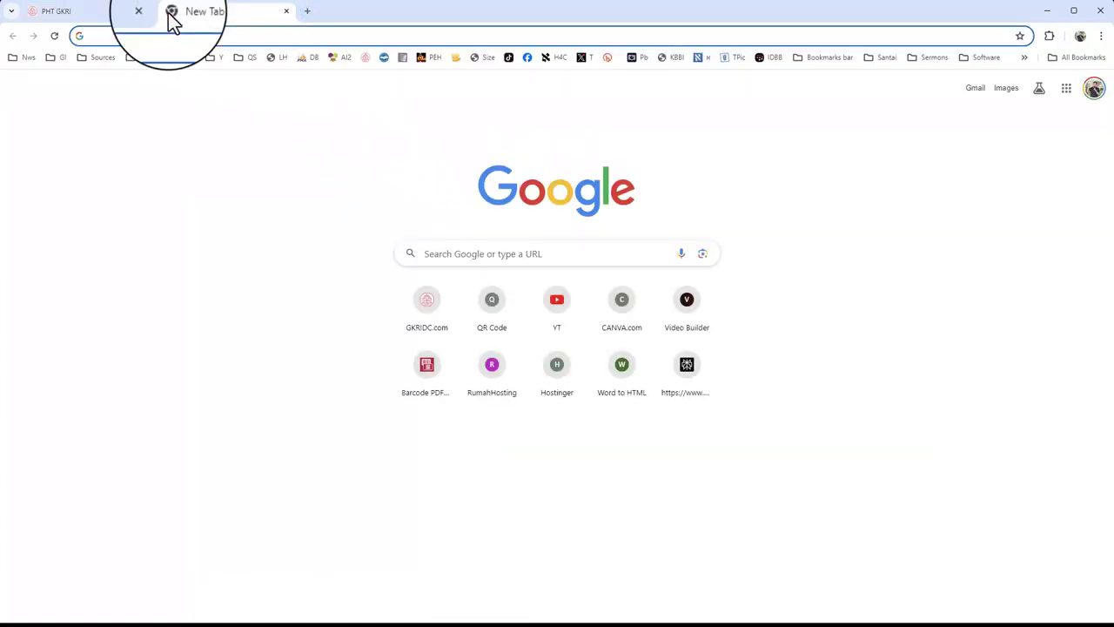
{"action": "type", "text": "gmail.com"}
{"action": "key", "text": "Return"}
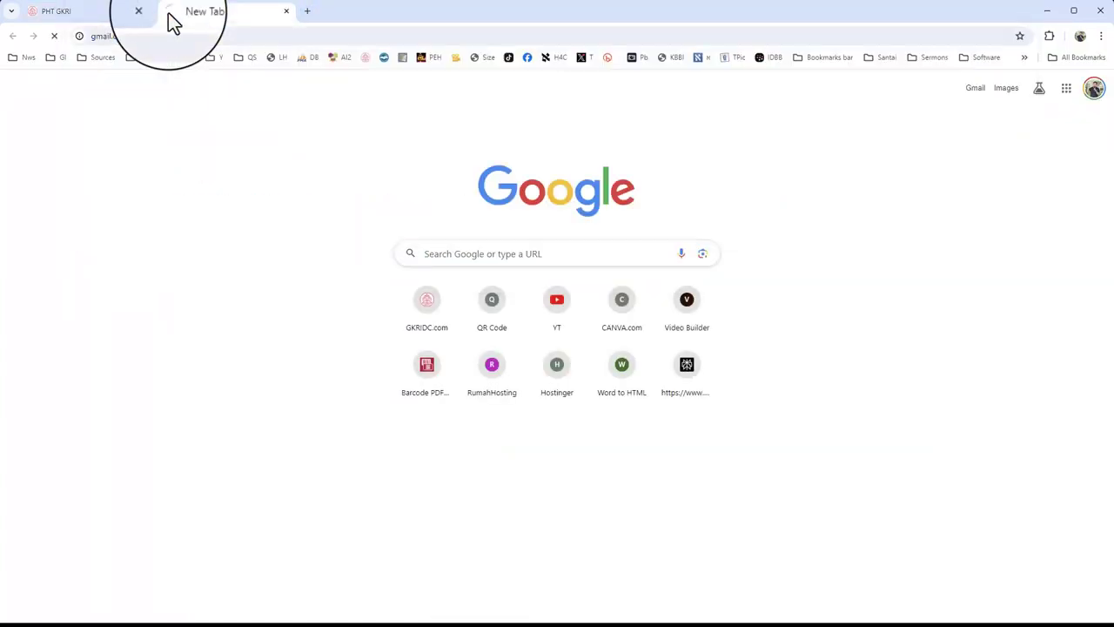